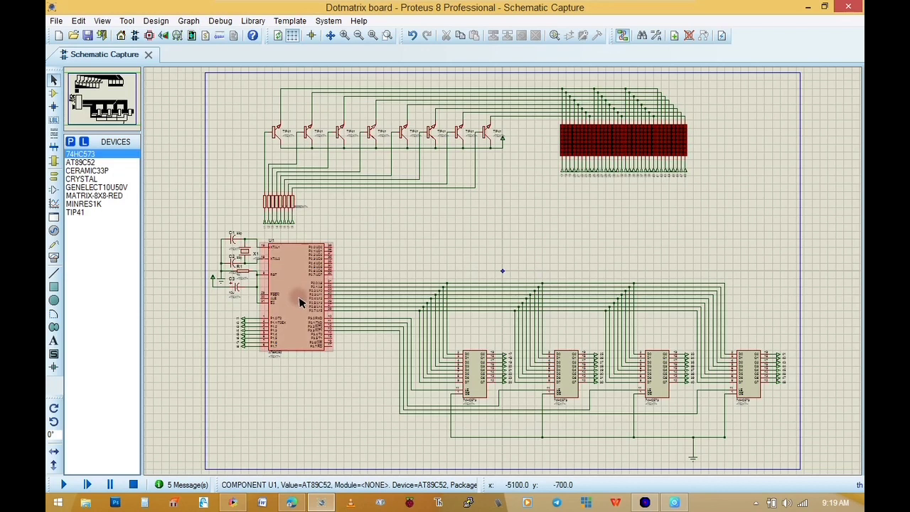
Examine the AT89C52 microcontroller's port pins together with its crystal and reset circuitry.
scroll(299, 302, up, 2)
scroll(513, 266, up, 1)
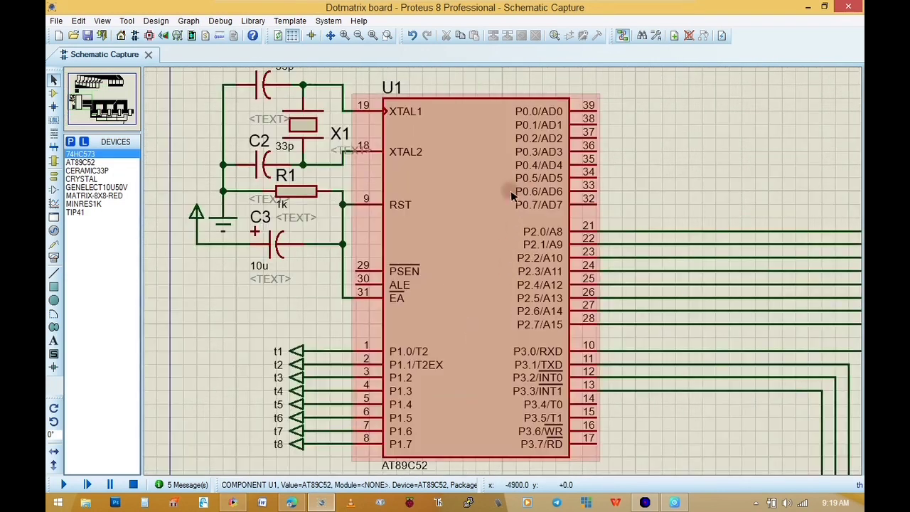
scroll(500, 236, up, 1)
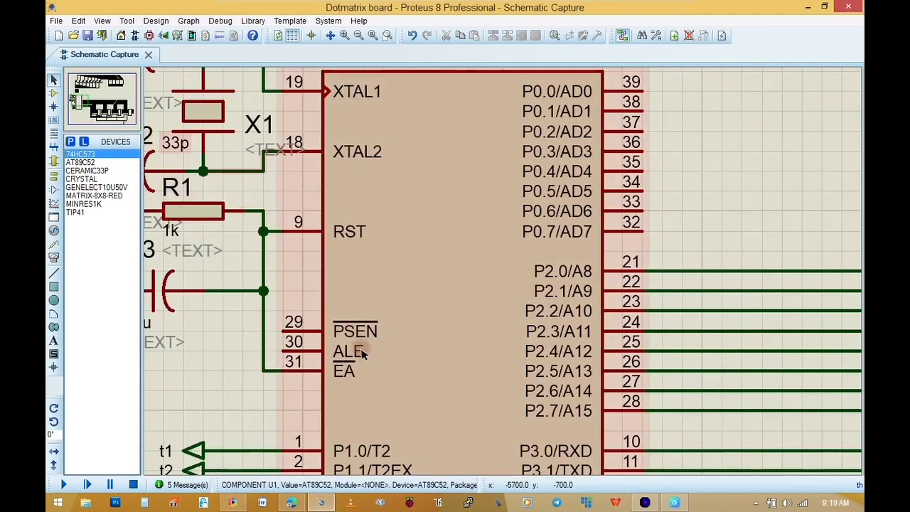
click(76, 103)
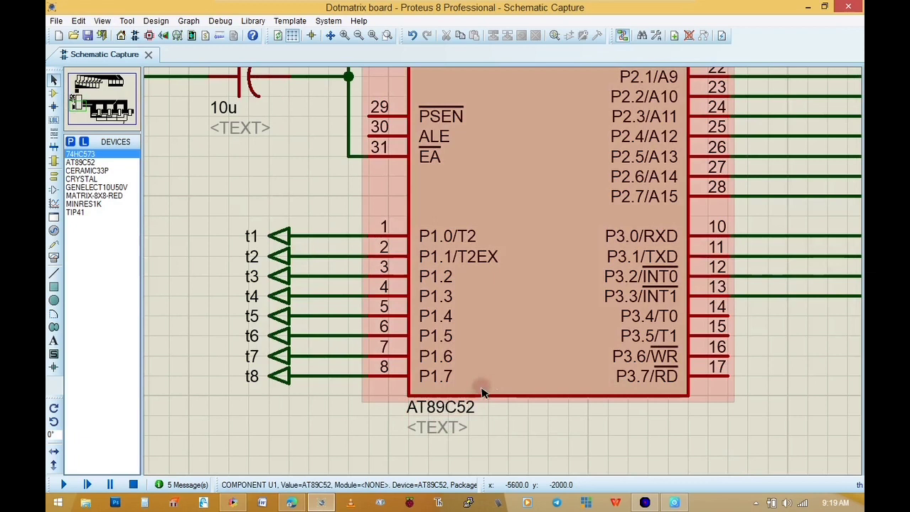
click(80, 102)
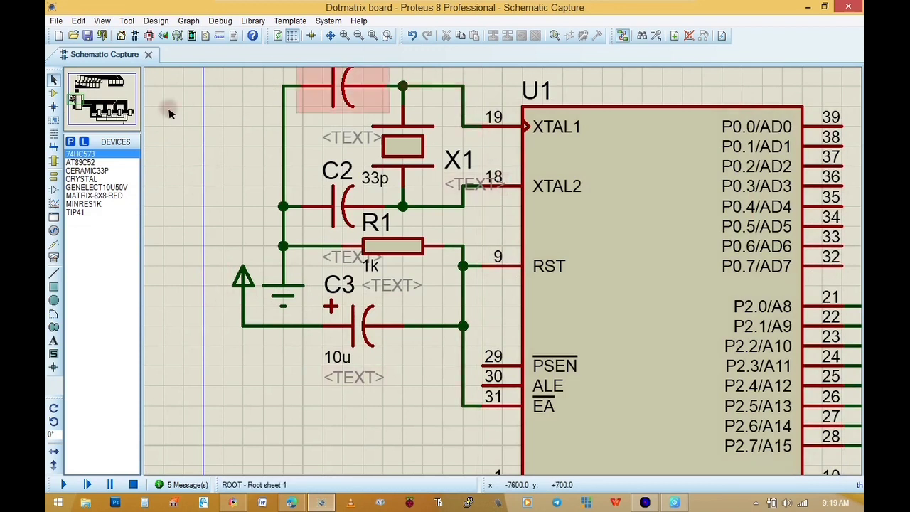
Follow the microcontroller's port 2 and port 3 lines to the first 74HC573 latch and inspect its pins.
drag(74, 107, 92, 108)
scroll(497, 273, down, 1)
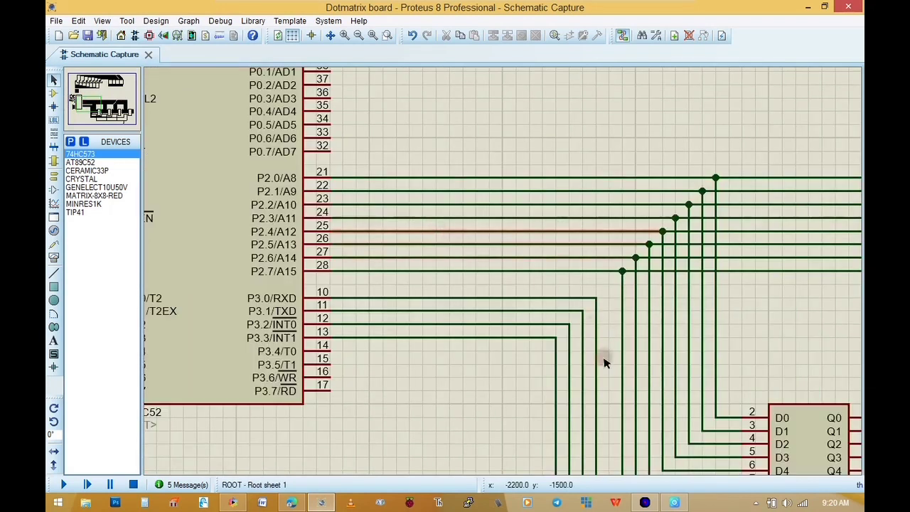
drag(97, 106, 99, 112)
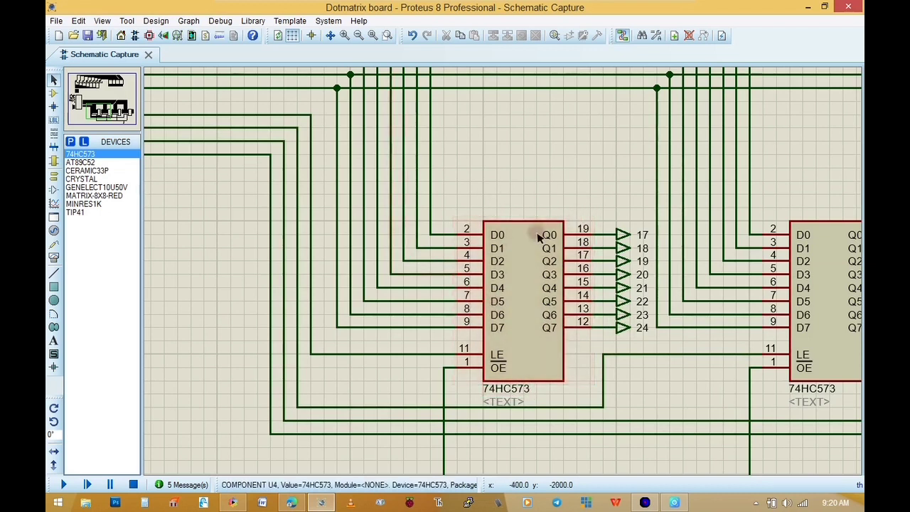
click(500, 234)
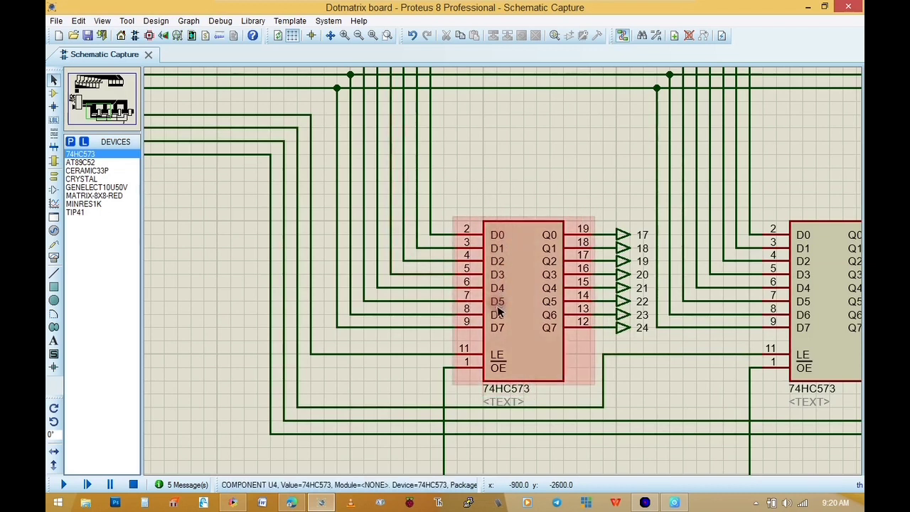
click(569, 226)
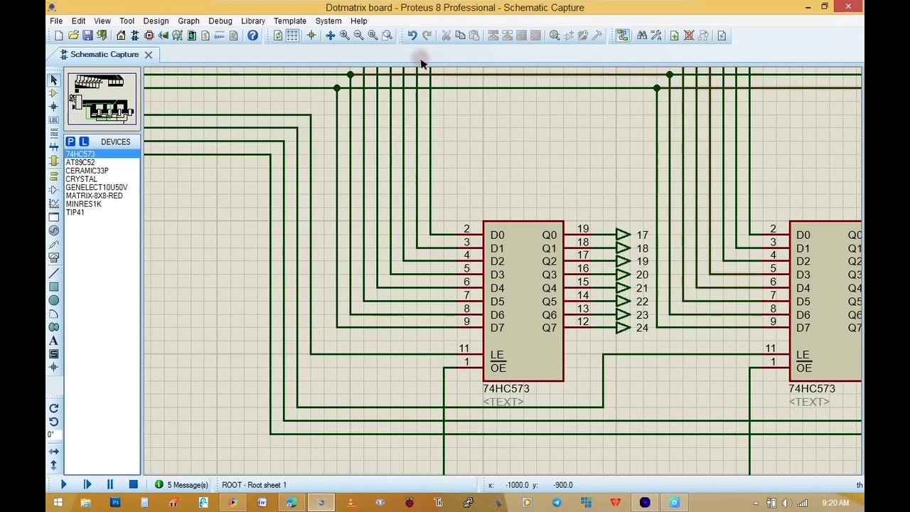
Inspect the four red 8x8 dot matrices one after another, along with their column terminals 17 to 48.
drag(119, 81, 118, 84)
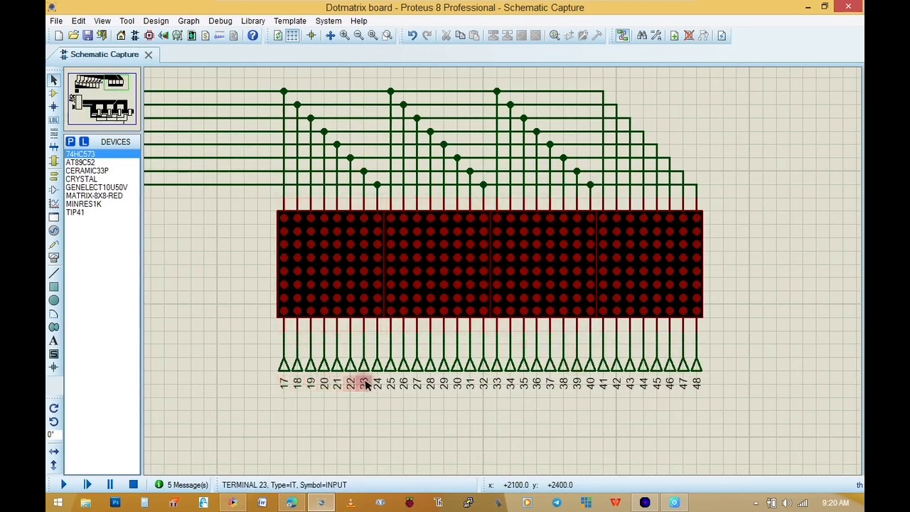
click(335, 248)
click(448, 253)
click(544, 246)
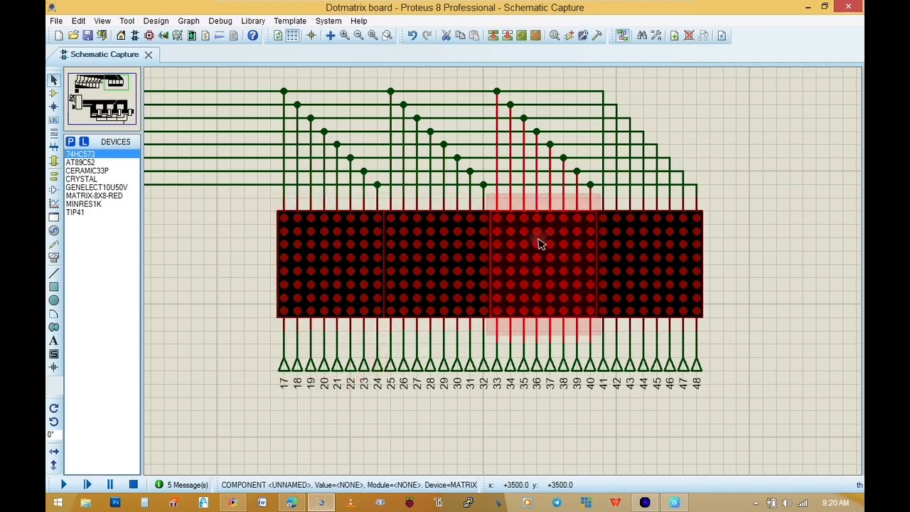
click(638, 264)
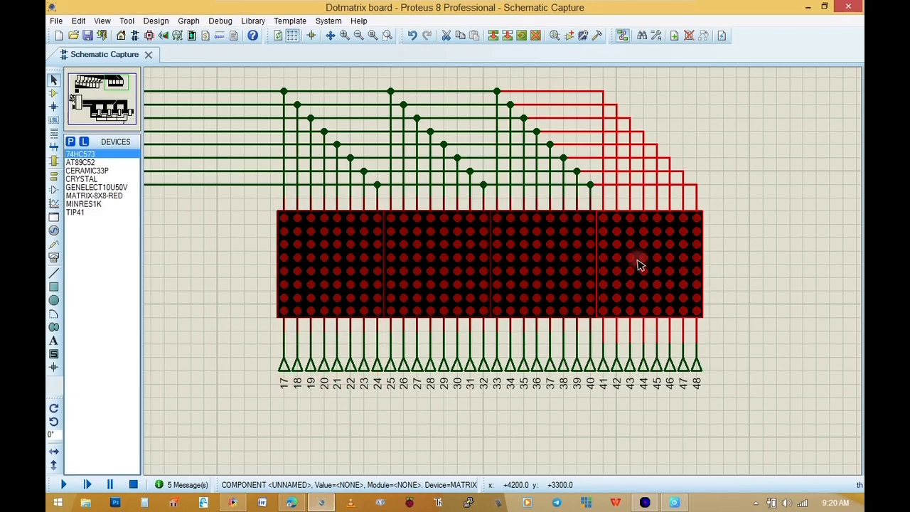
Match output terminals 17 and 18 of the first 74HC573 latch with the same-named terminals under the dot matrix display.
click(103, 98)
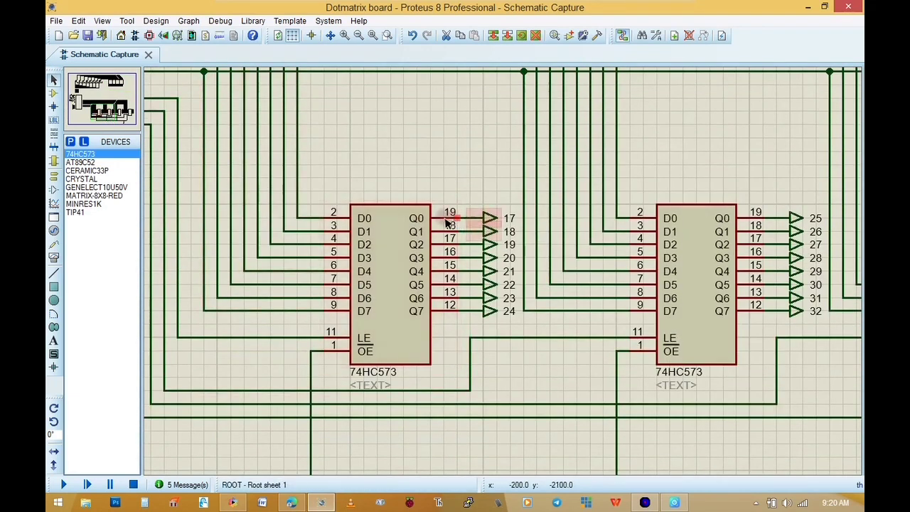
click(488, 217)
click(103, 118)
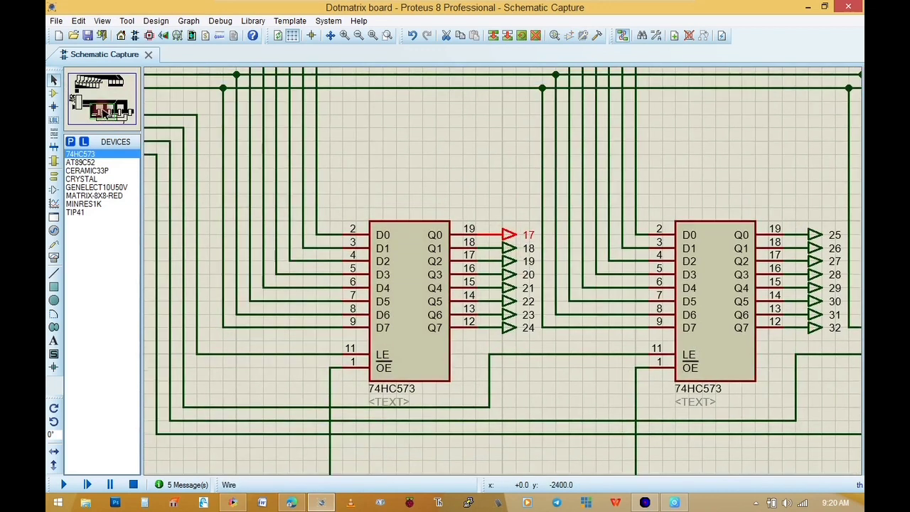
click(115, 86)
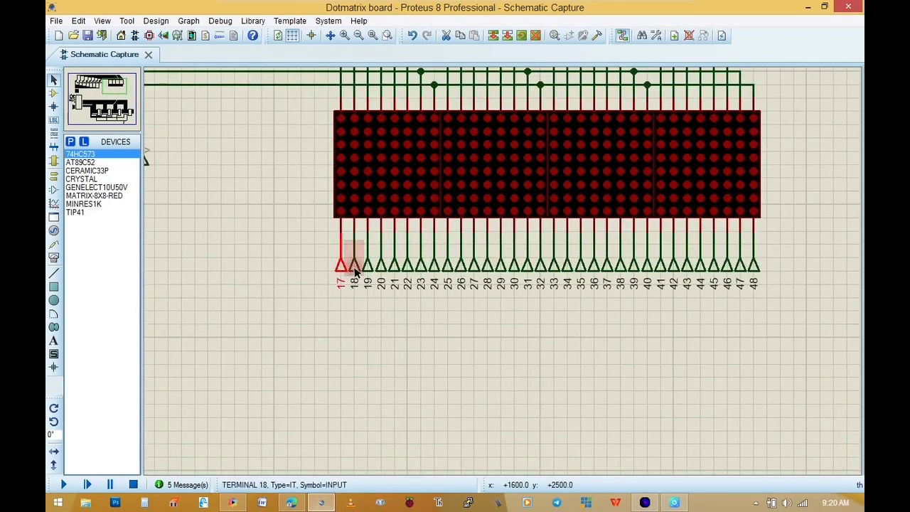
click(103, 89)
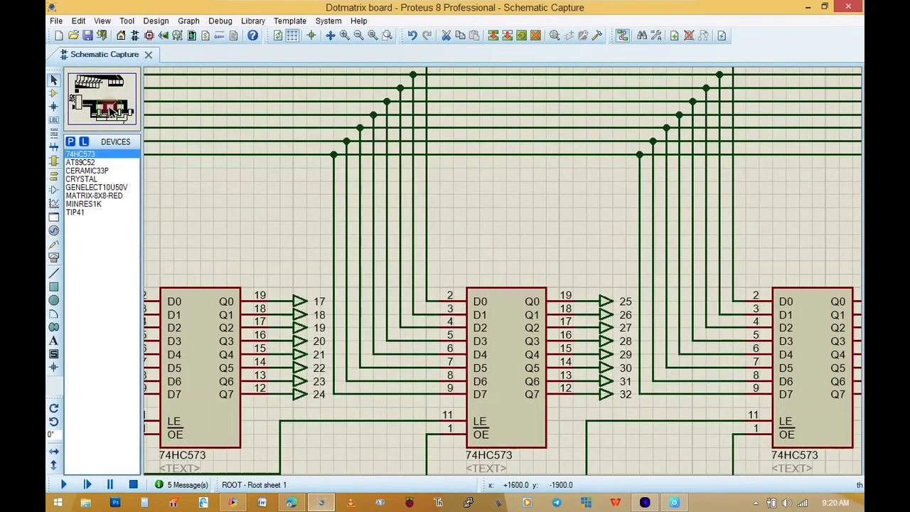
click(108, 108)
click(336, 315)
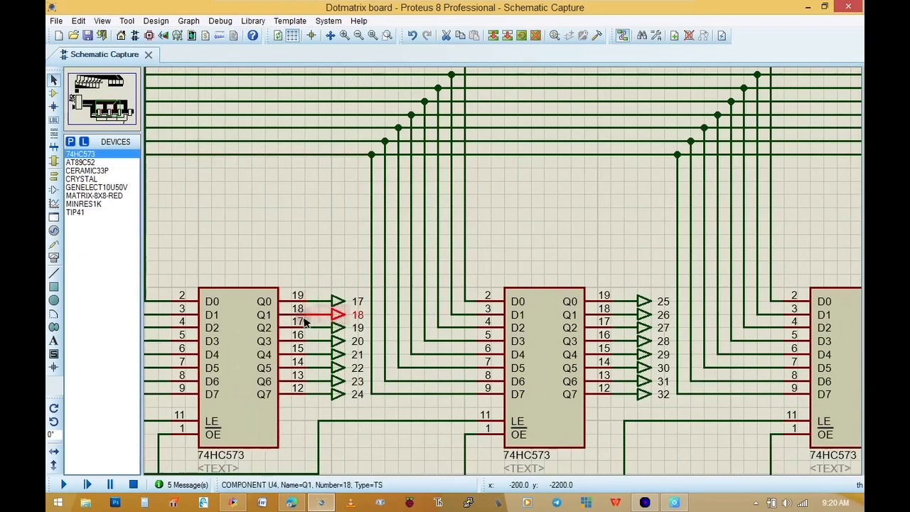
Trace the first 74HC573's data inputs and LE wire, and view it alongside the neighbouring latches.
click(106, 110)
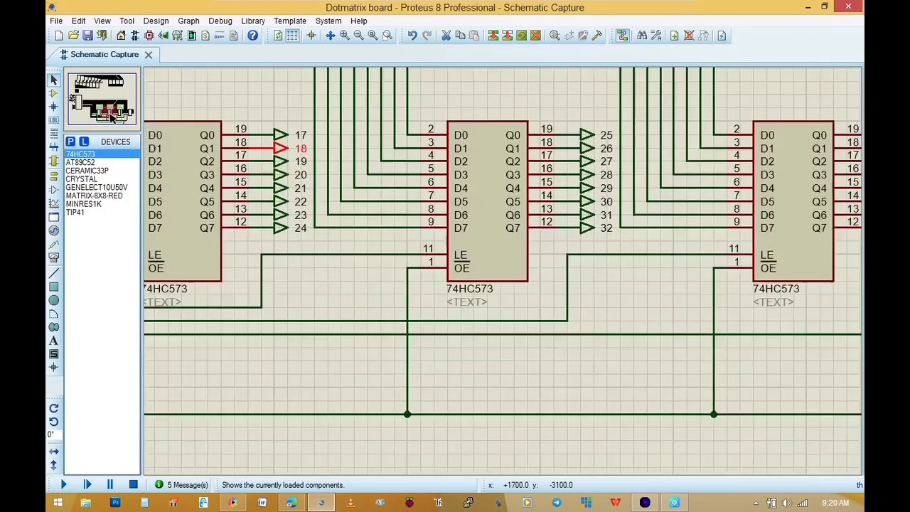
click(108, 115)
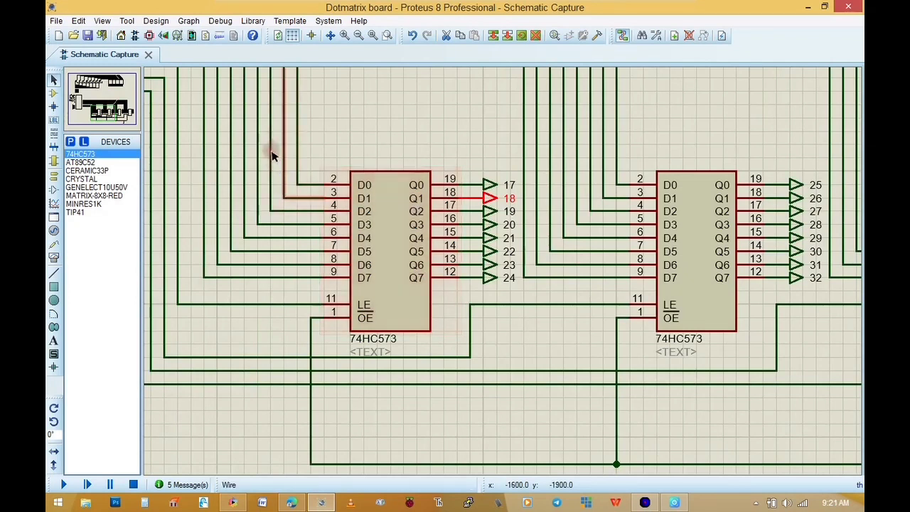
click(276, 307)
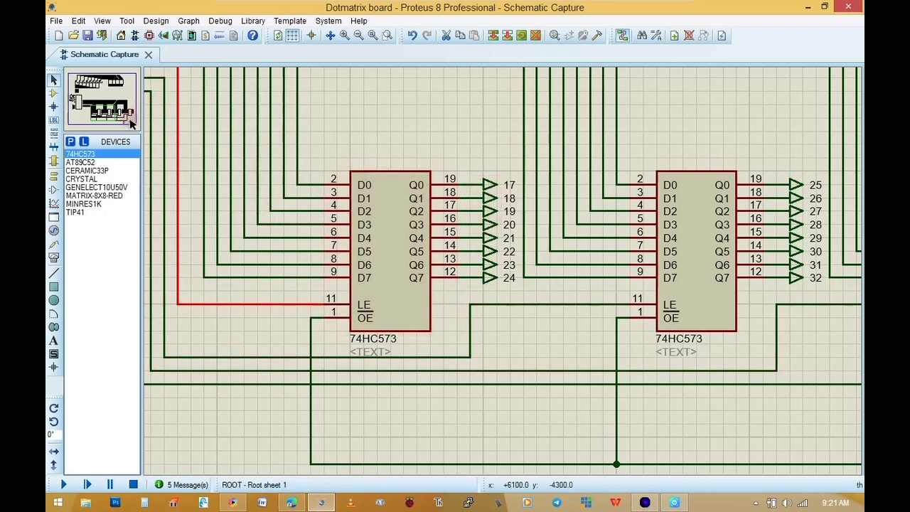
scroll(436, 239, down, 1)
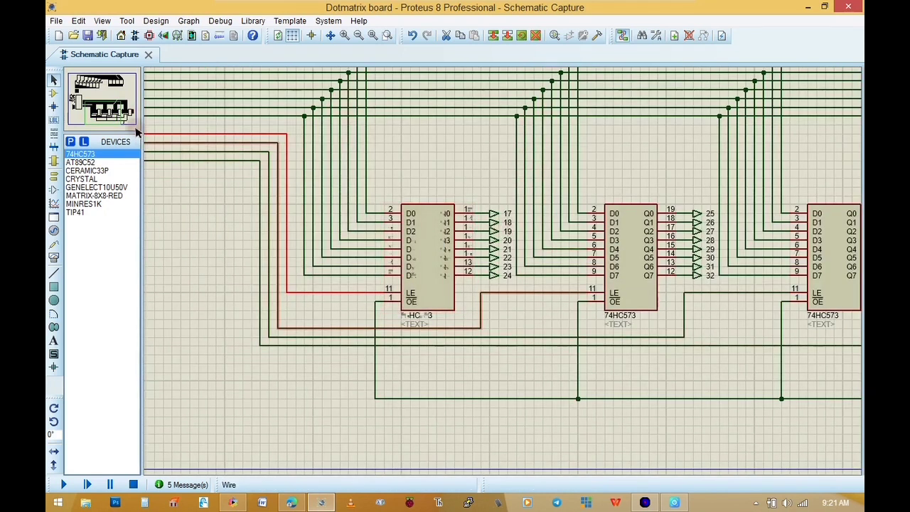
click(110, 117)
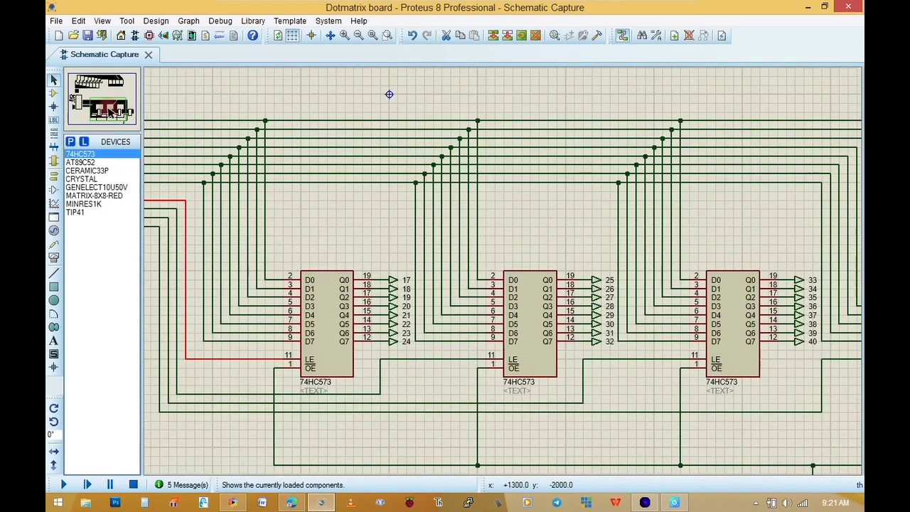
click(106, 109)
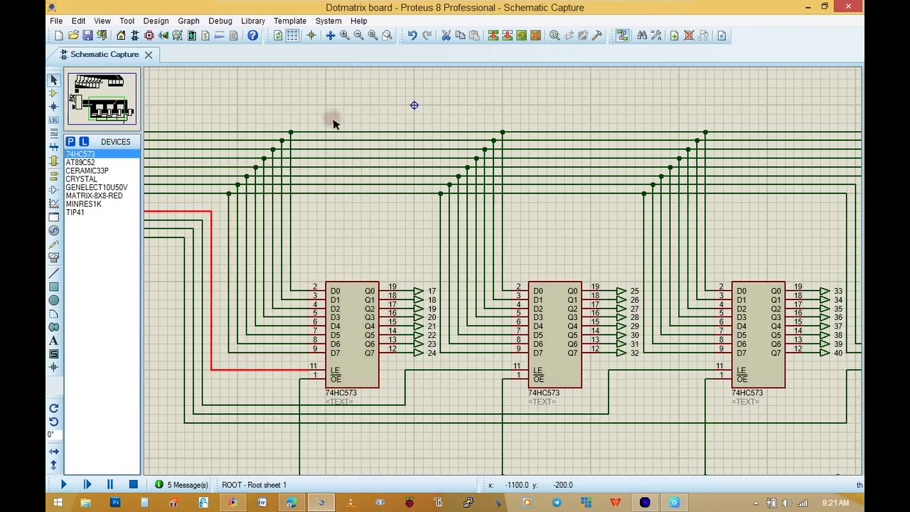
Examine the shared data bus branches and the separate LE wires of the second and third 74HC573 latches.
drag(369, 96, 563, 210)
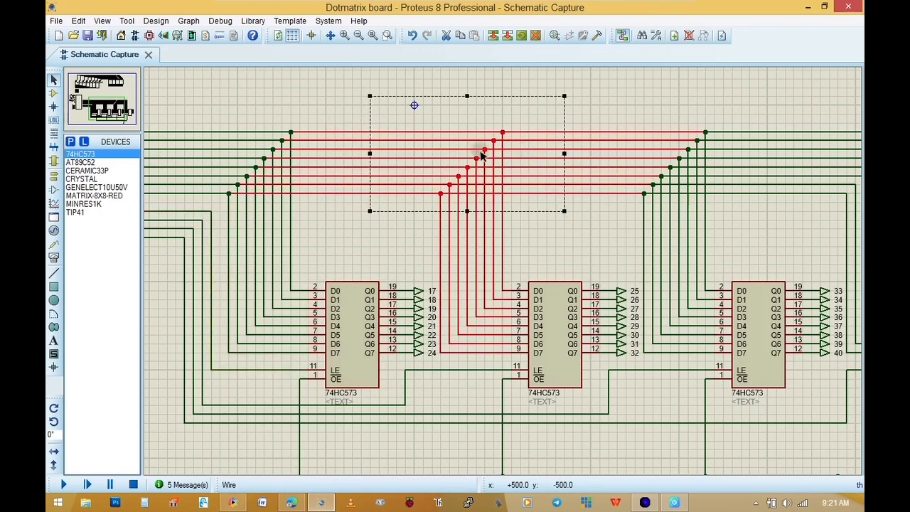
click(562, 320)
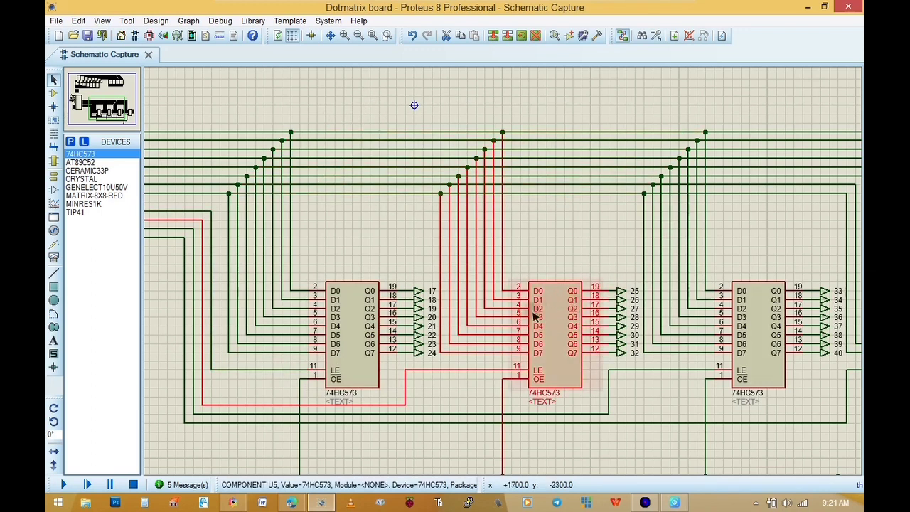
click(462, 401)
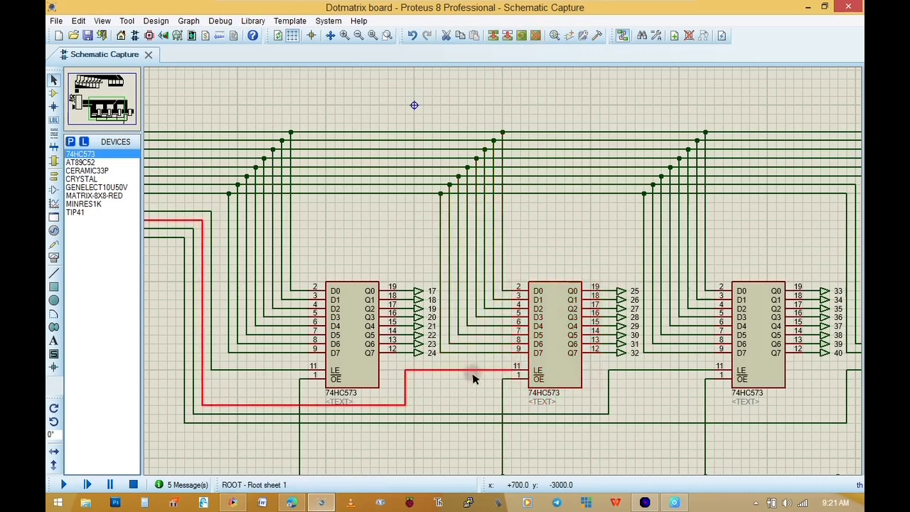
drag(670, 96, 752, 149)
click(757, 332)
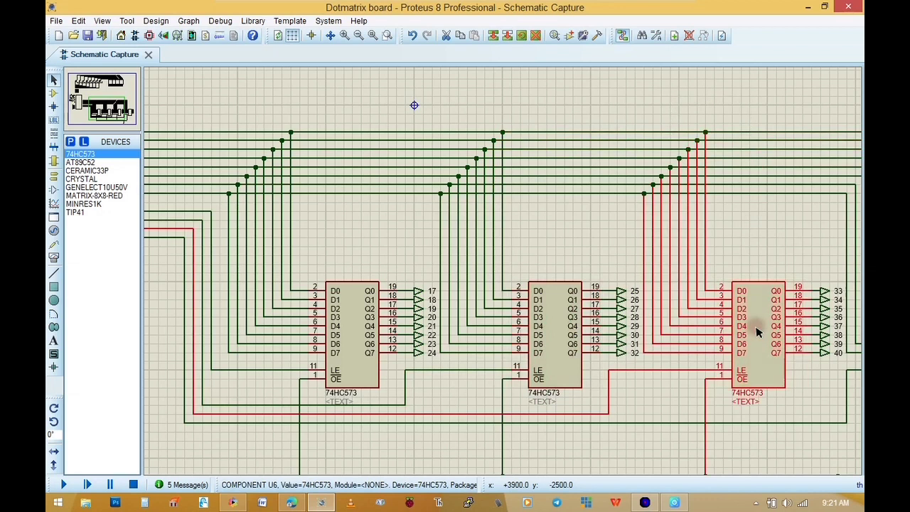
click(676, 406)
click(681, 370)
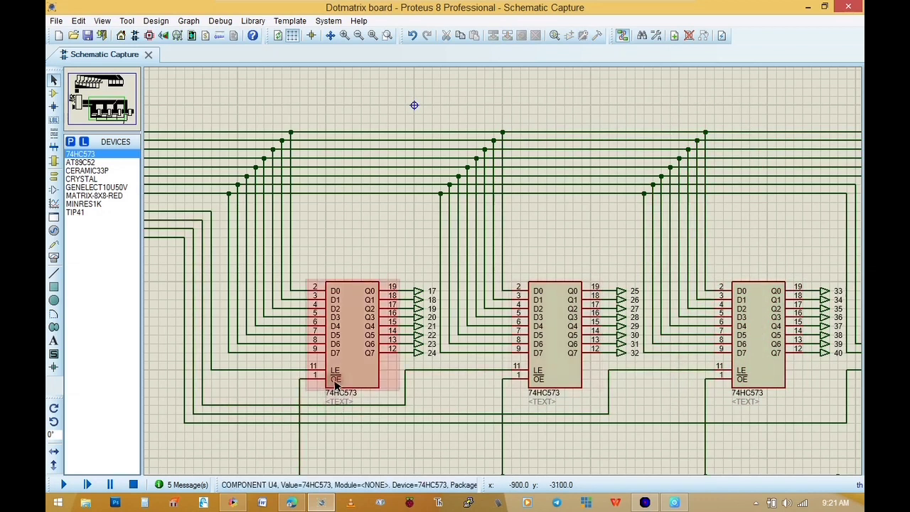
Check the common ground connection of the OE pins and highlight the row of four 74HC573 latches.
scroll(422, 352, down, 1)
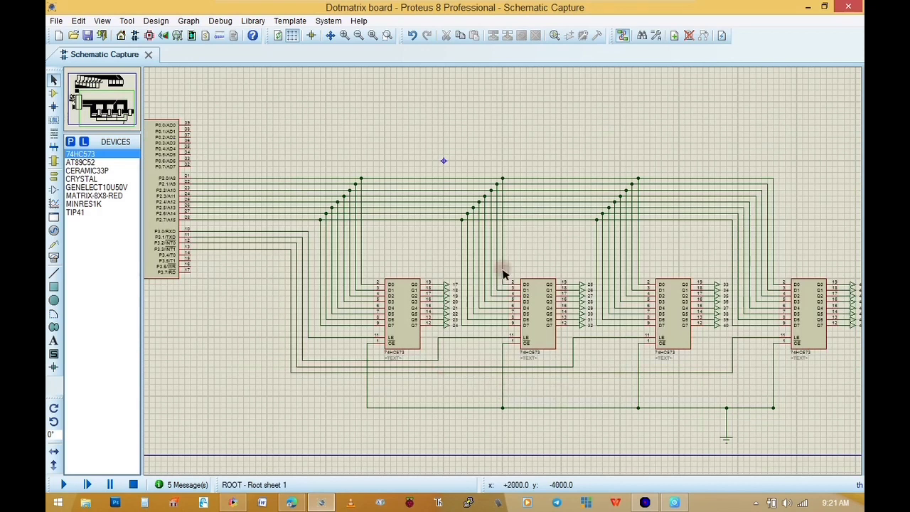
scroll(559, 397, up, 1)
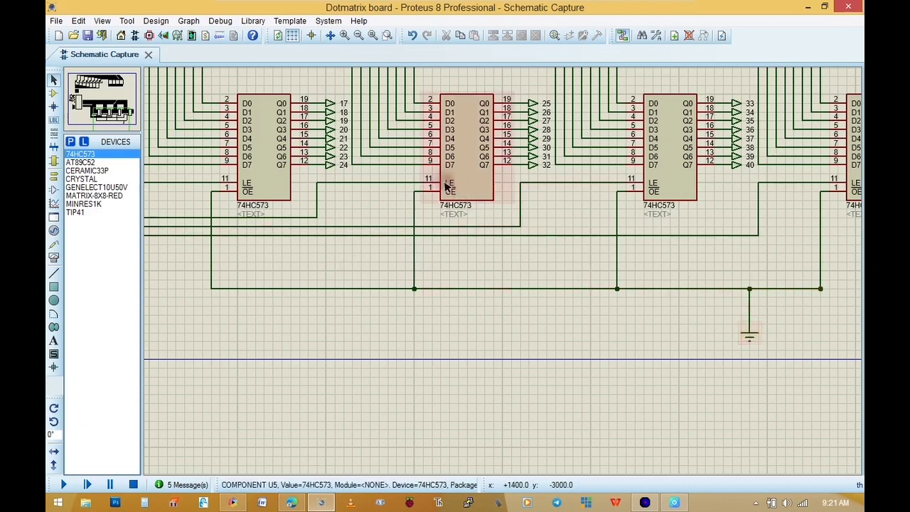
scroll(696, 198, down, 1)
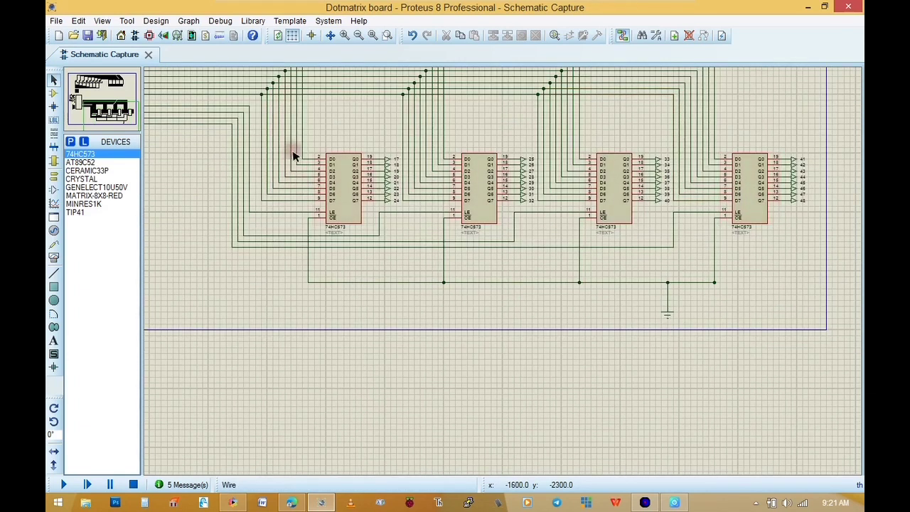
drag(337, 125, 786, 248)
drag(176, 148, 817, 261)
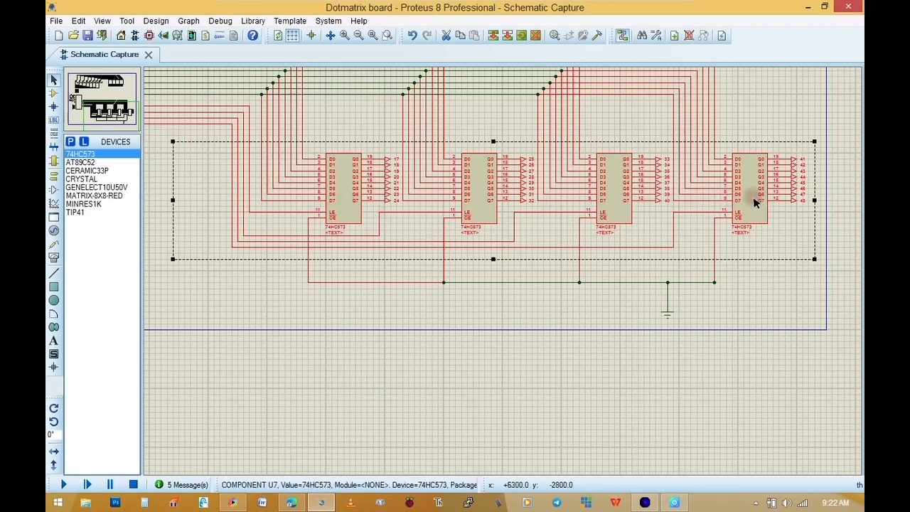
Examine the dot matrix row lines and trace them back to the TIP41 driver transistors.
click(117, 72)
click(115, 79)
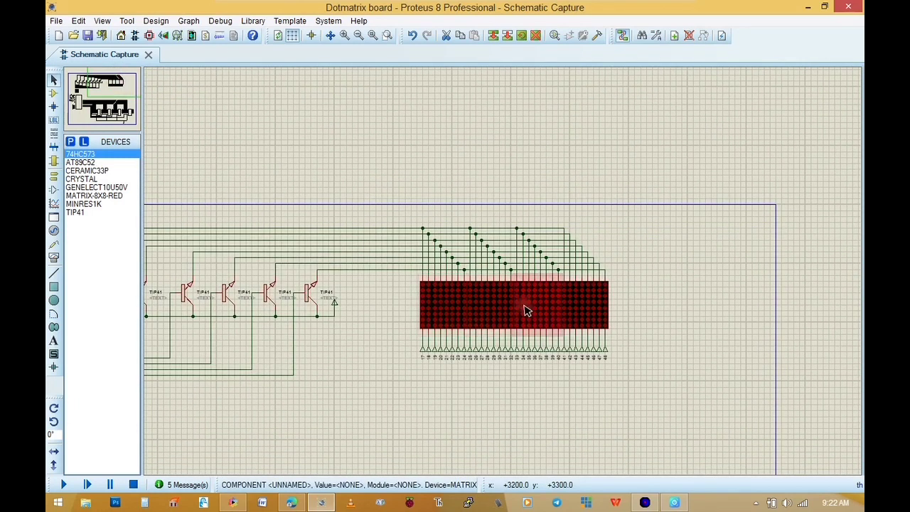
scroll(503, 276, up, 1)
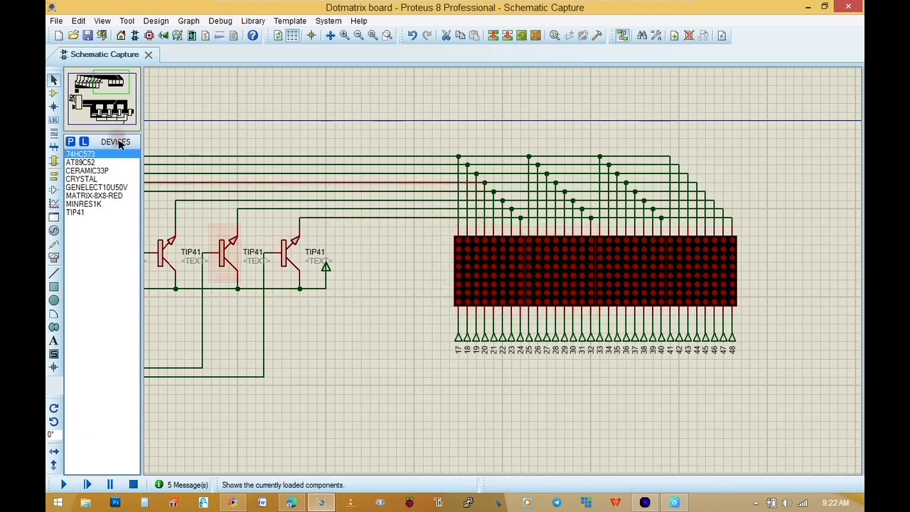
click(113, 84)
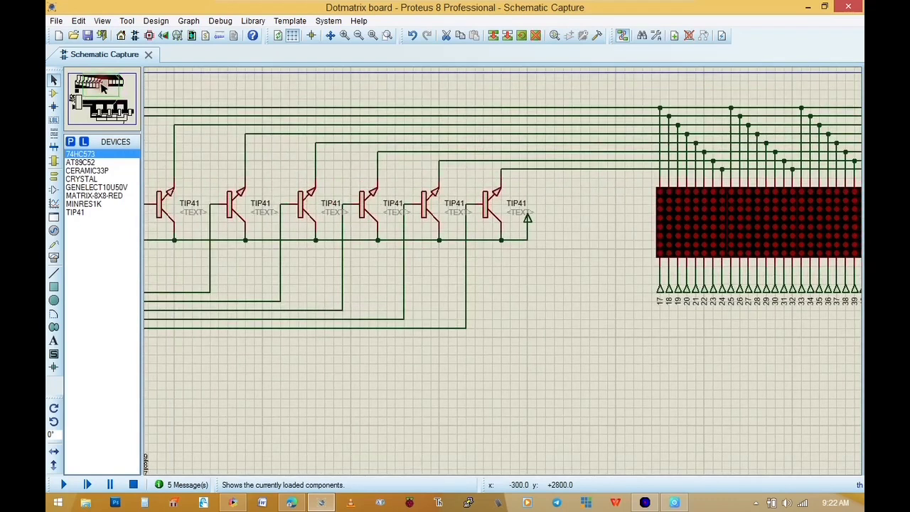
click(101, 84)
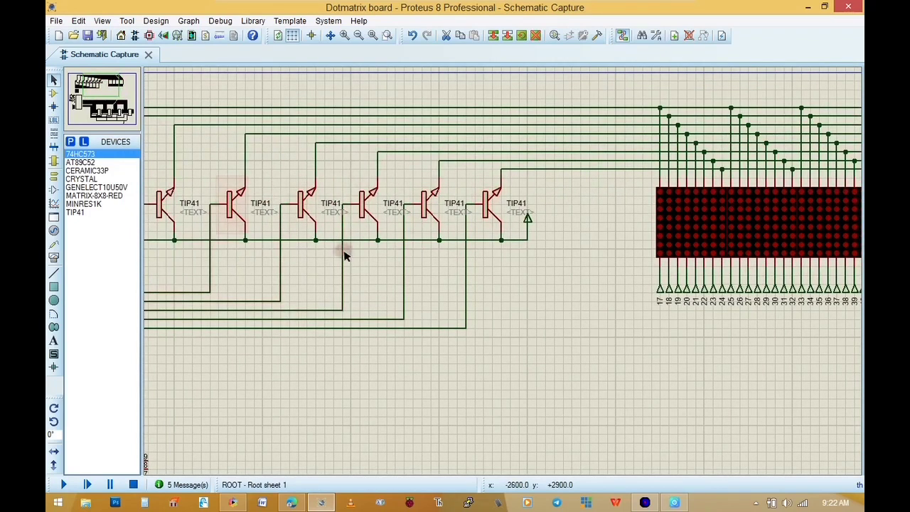
Trace the TIP41 output lines to the rows of the 8x8 LED matrices, and view the matrices' column terminals 17 to 48.
click(98, 86)
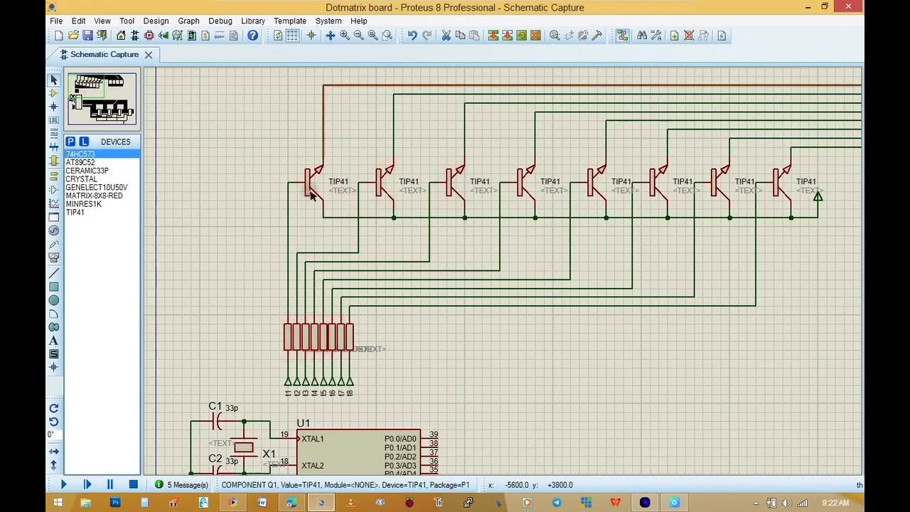
click(93, 91)
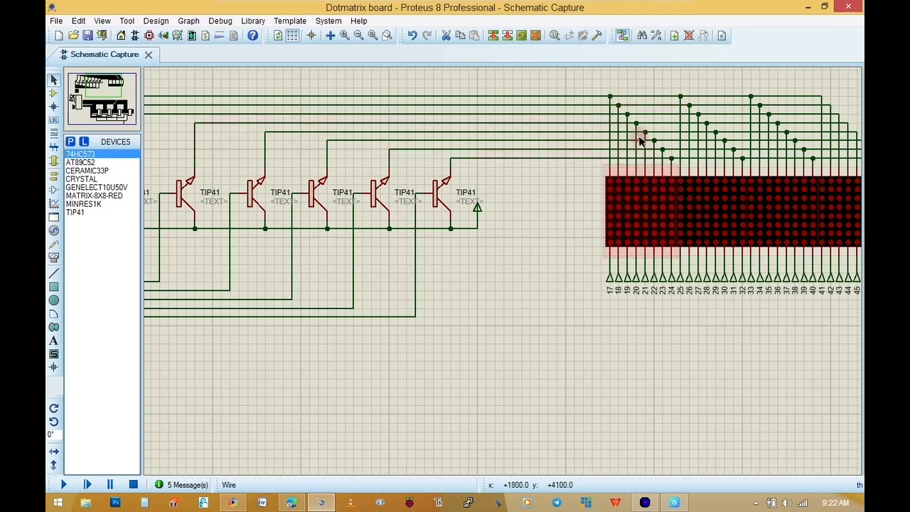
click(628, 114)
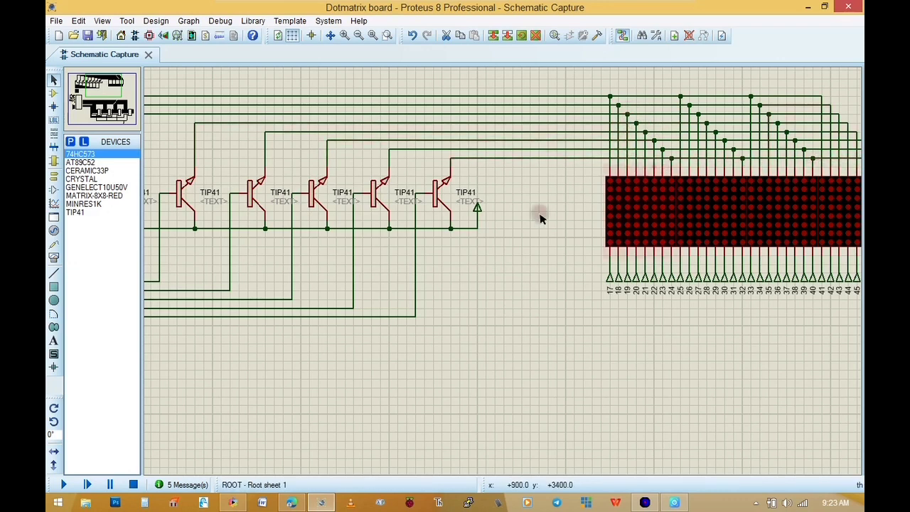
drag(101, 91, 114, 91)
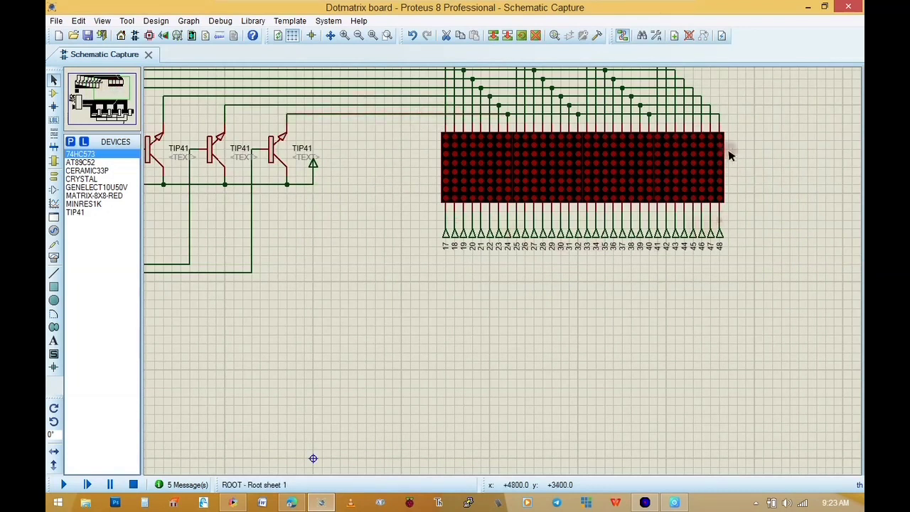
Follow the TIP41 base wires to the row of resistors and their t1 to t8 terminals above the AT89C52.
drag(106, 90, 89, 84)
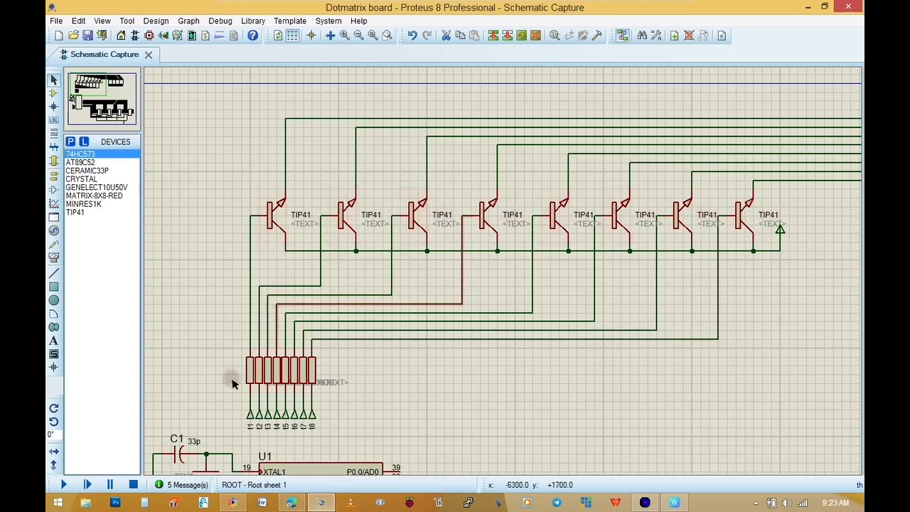
click(93, 84)
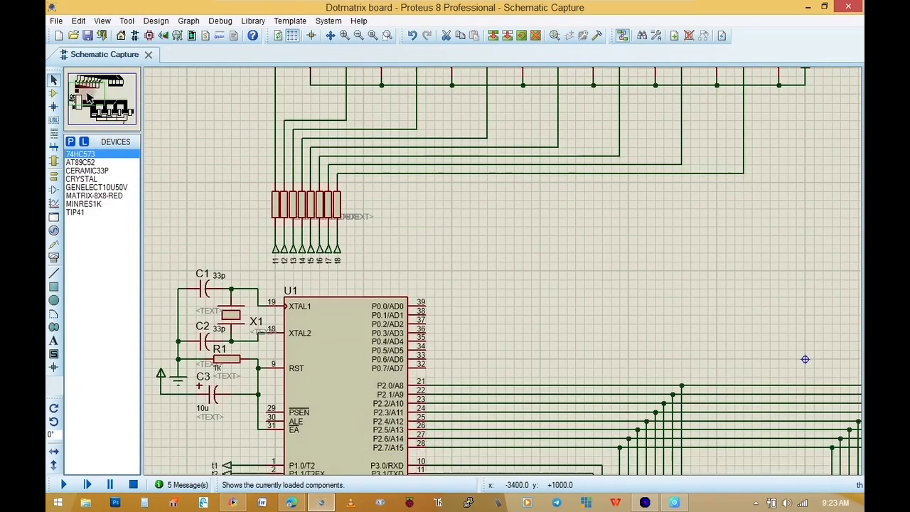
click(87, 96)
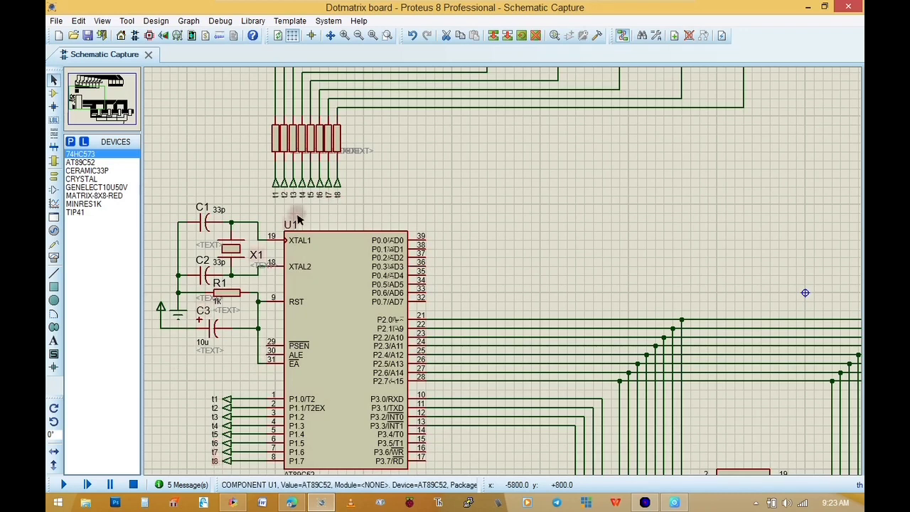
click(83, 100)
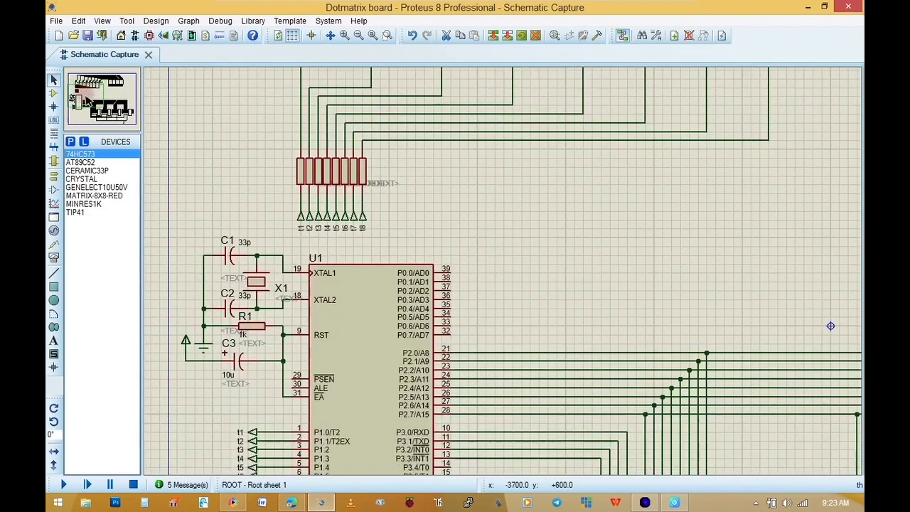
click(86, 100)
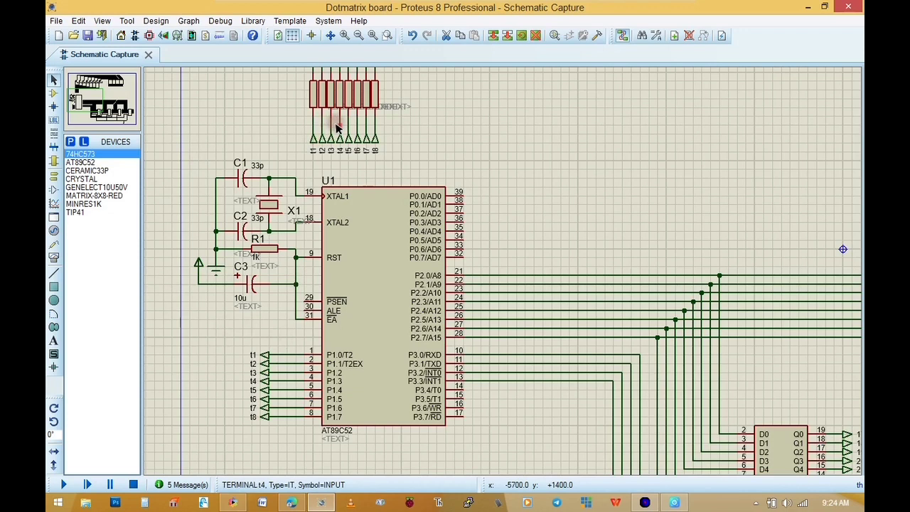
Compare the resistors' t1 to t8 terminals with the matching terminals on the AT89C52's port 1, and view the whole circuit.
scroll(412, 190, down, 1)
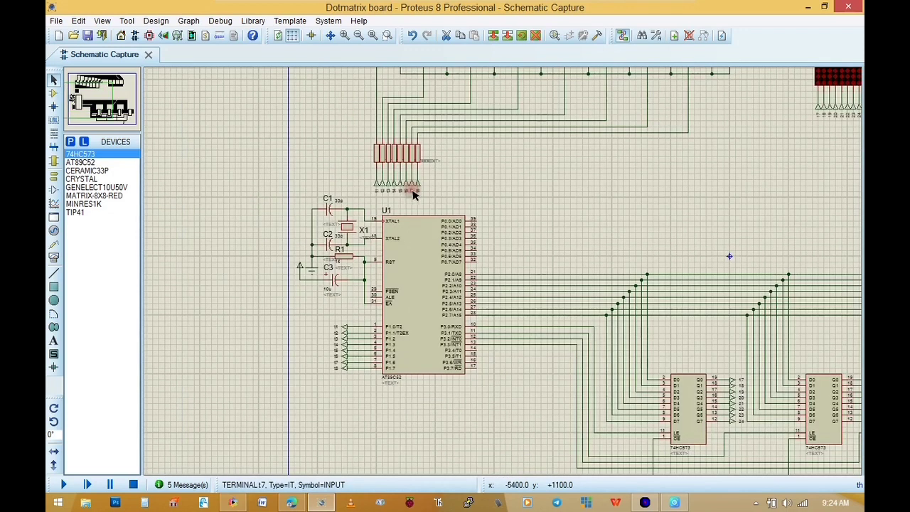
scroll(505, 206, down, 1)
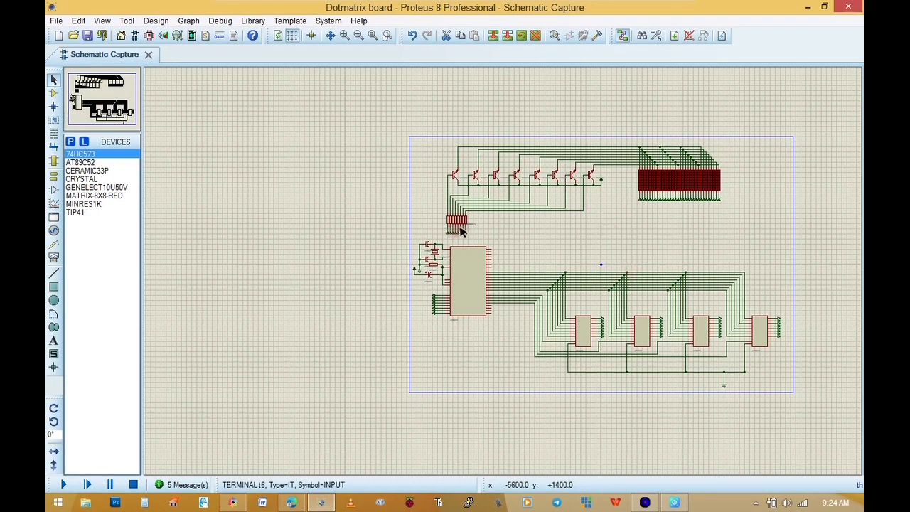
scroll(668, 264, up, 1)
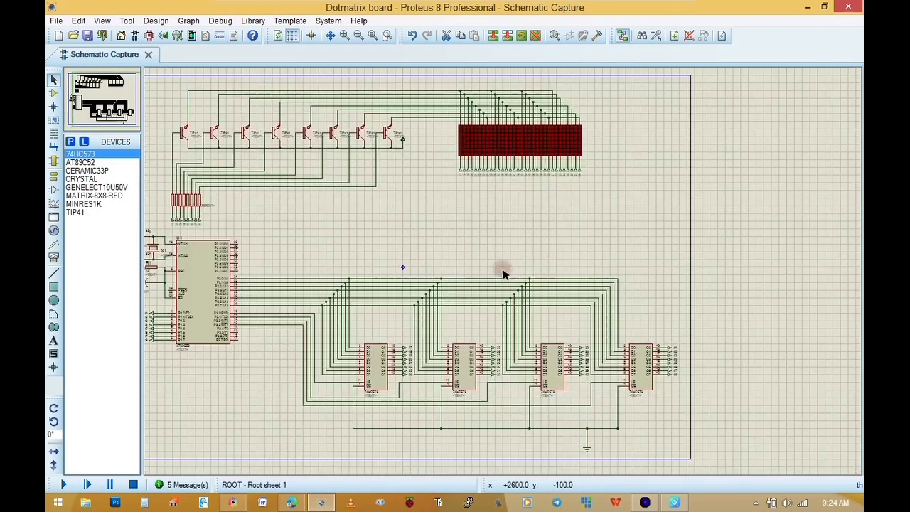
scroll(349, 295, down, 1)
scroll(504, 268, up, 2)
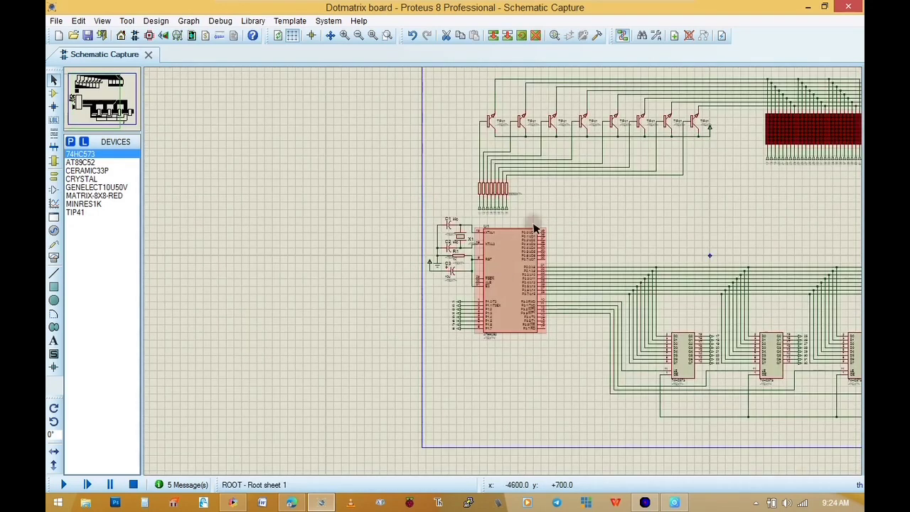
scroll(417, 268, up, 1)
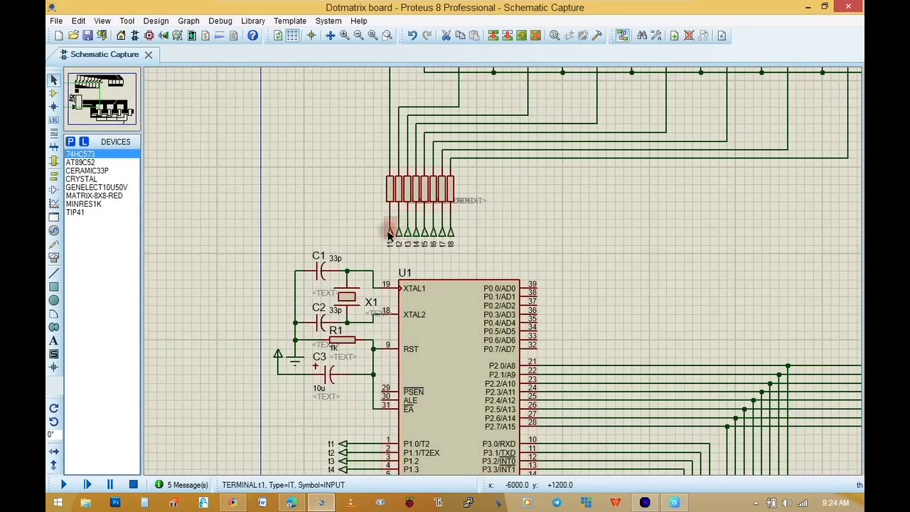
scroll(389, 234, down, 2)
scroll(443, 301, up, 2)
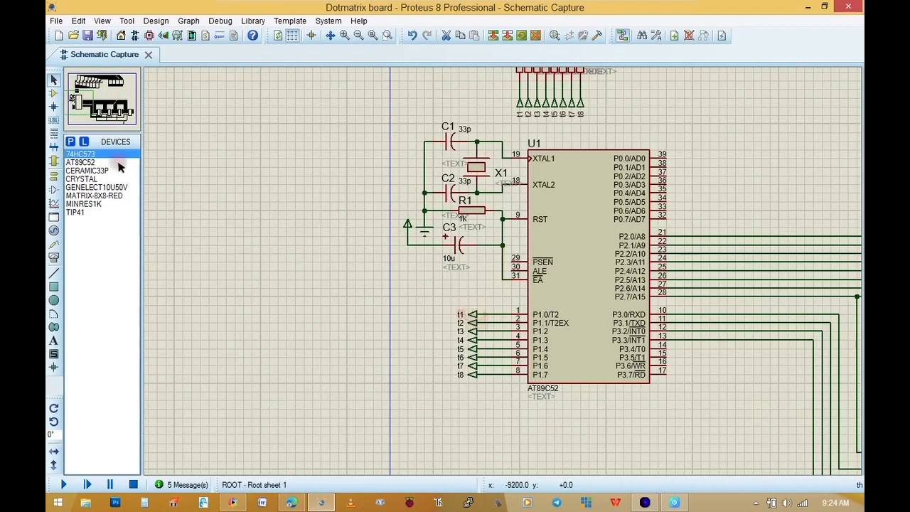
Place an input terminal and an output terminal in the empty area left of the AT89C52 circuit, aligned side by side.
click(53, 176)
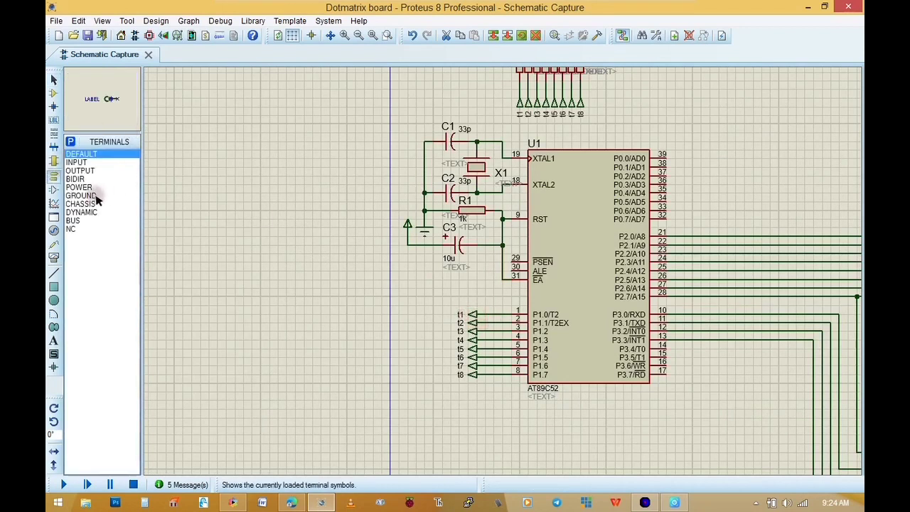
click(78, 172)
click(76, 162)
click(326, 210)
click(84, 172)
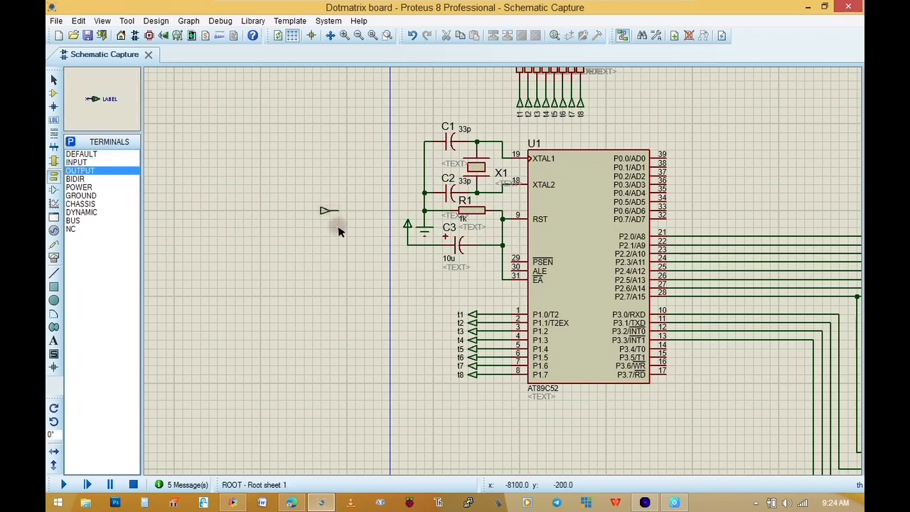
click(384, 204)
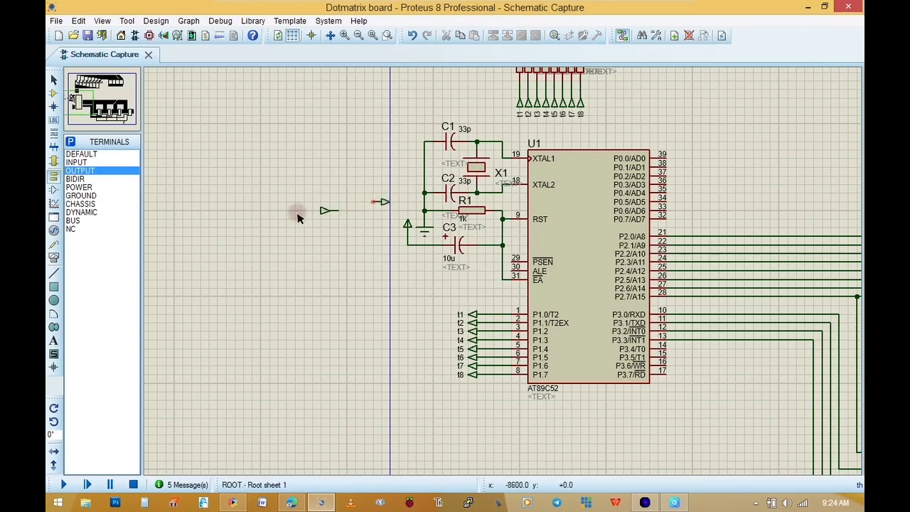
click(386, 204)
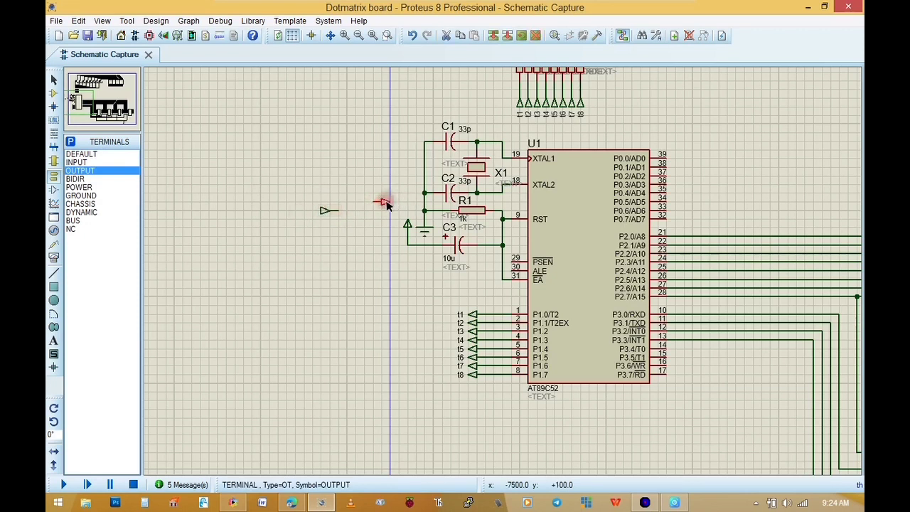
drag(384, 204, 271, 211)
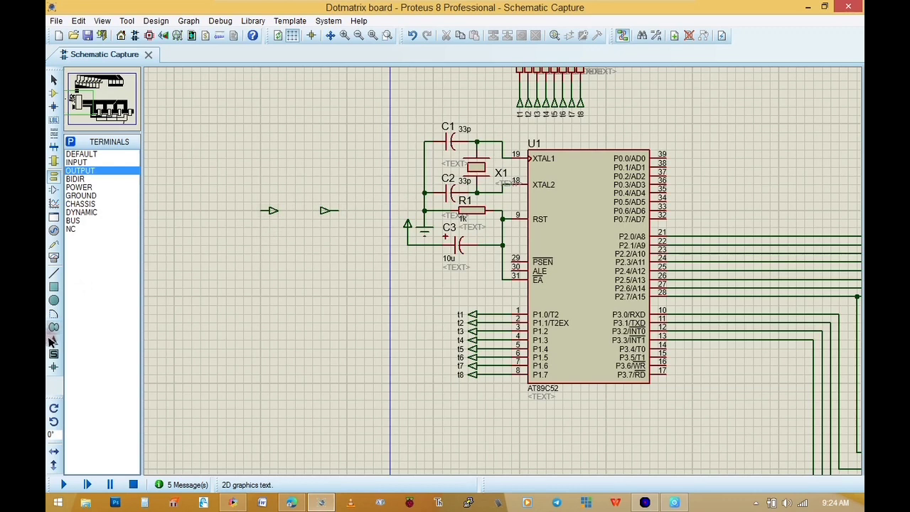
Add the graphics texts "INPUT" and "OUTPUT" beneath the two loose terminals.
click(53, 341)
click(256, 229)
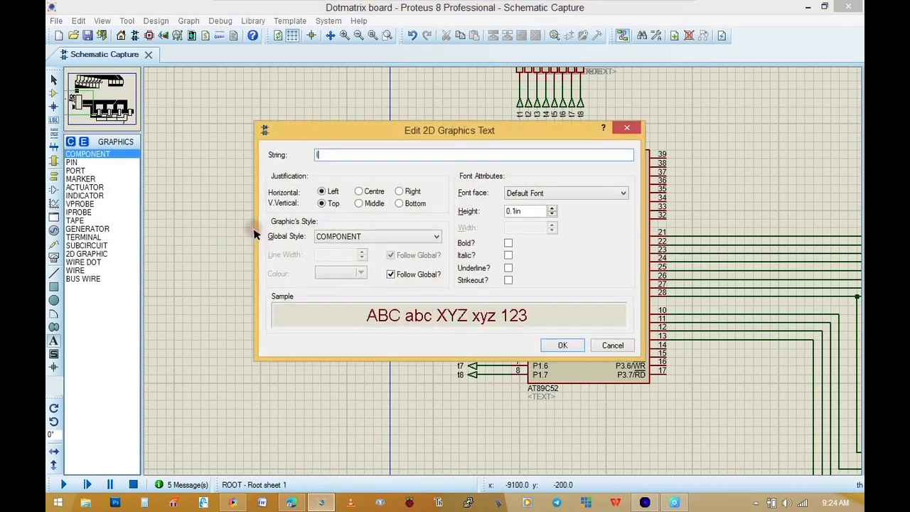
text(INPUT)
key(Return)
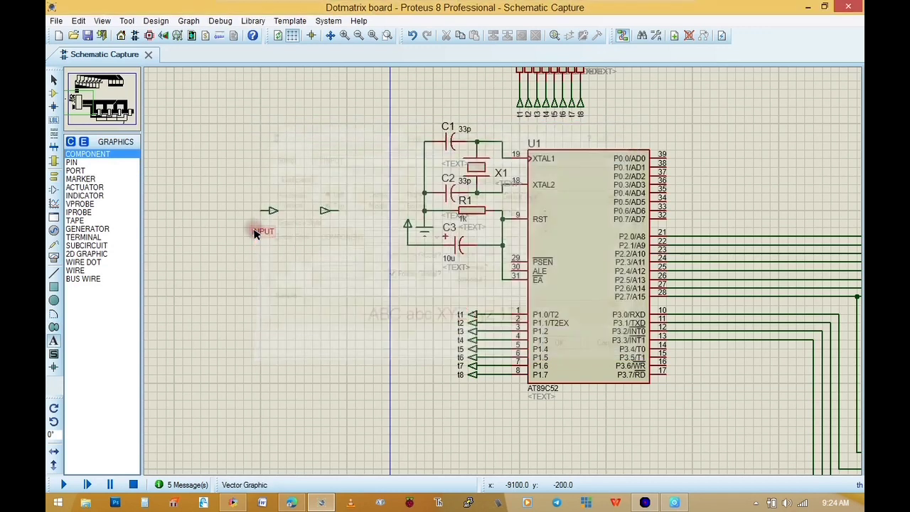
click(330, 229)
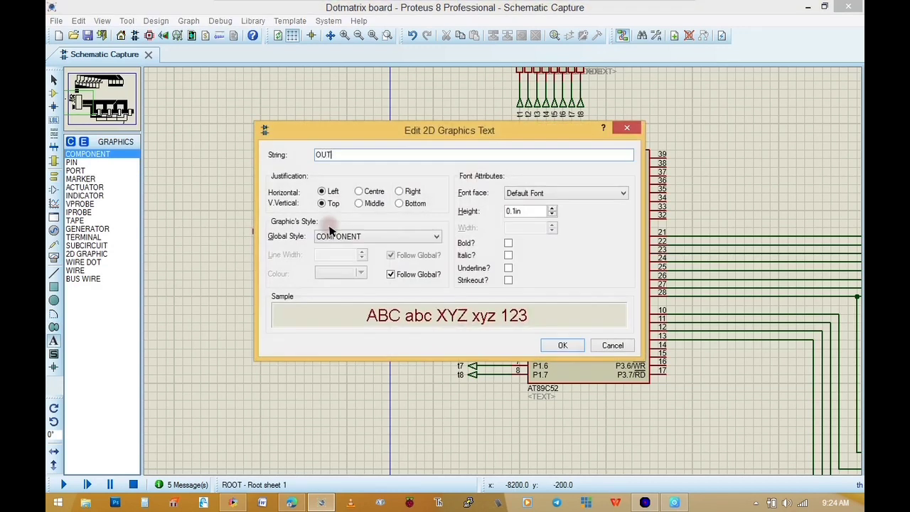
key(Return)
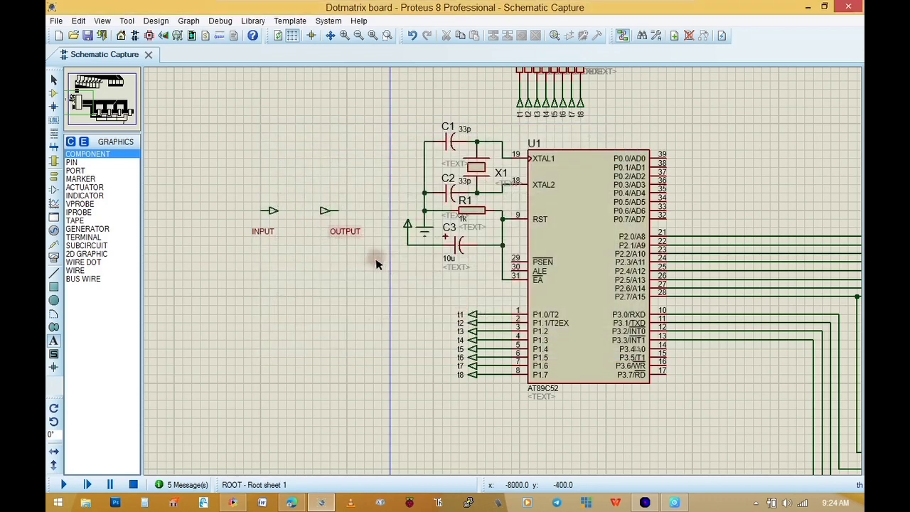
Move the two texts so that OUTPUT sits directly under the output terminal and INPUT under the input terminal.
click(53, 83)
click(345, 233)
drag(330, 230, 331, 223)
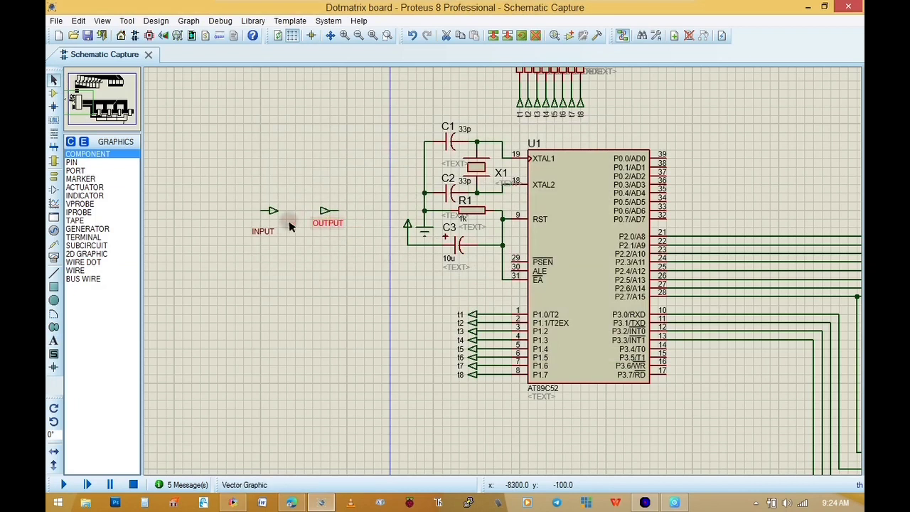
drag(262, 236, 270, 223)
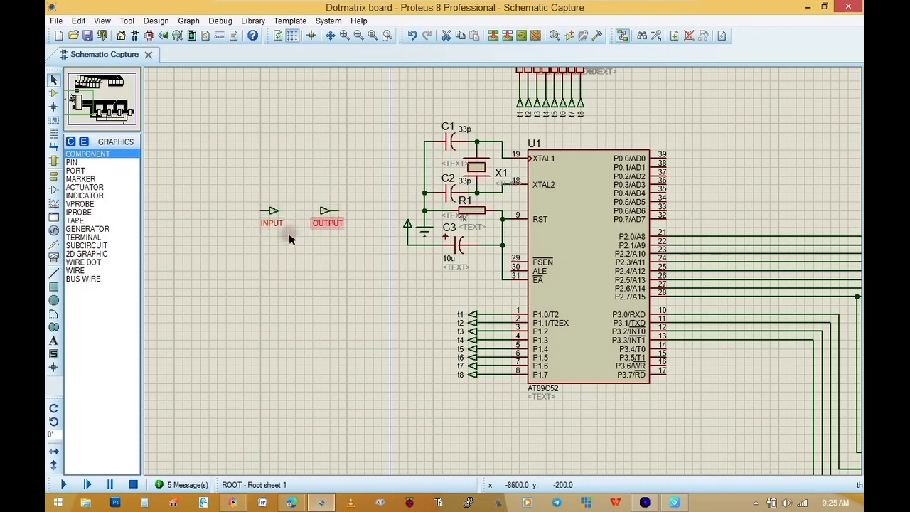
mouse_move(324, 222)
mouse_down()
mouse_move(263, 237)
mouse_move(258, 227)
mouse_move(318, 232)
mouse_up()
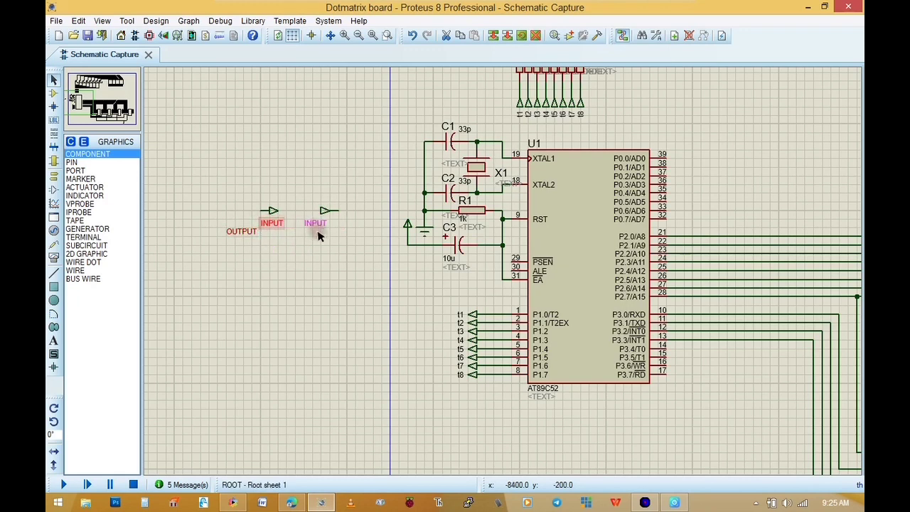
drag(258, 231, 279, 223)
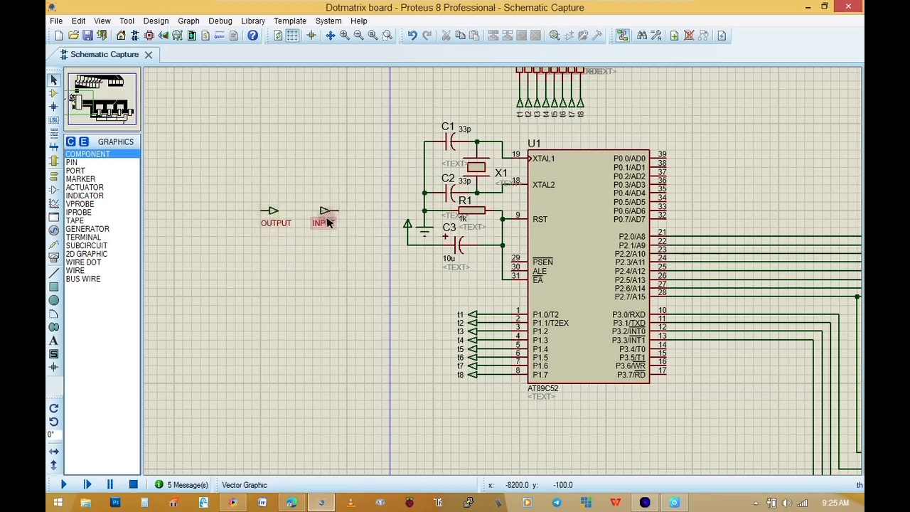
Label both the loose output terminal and the loose input terminal "G".
double_click(270, 212)
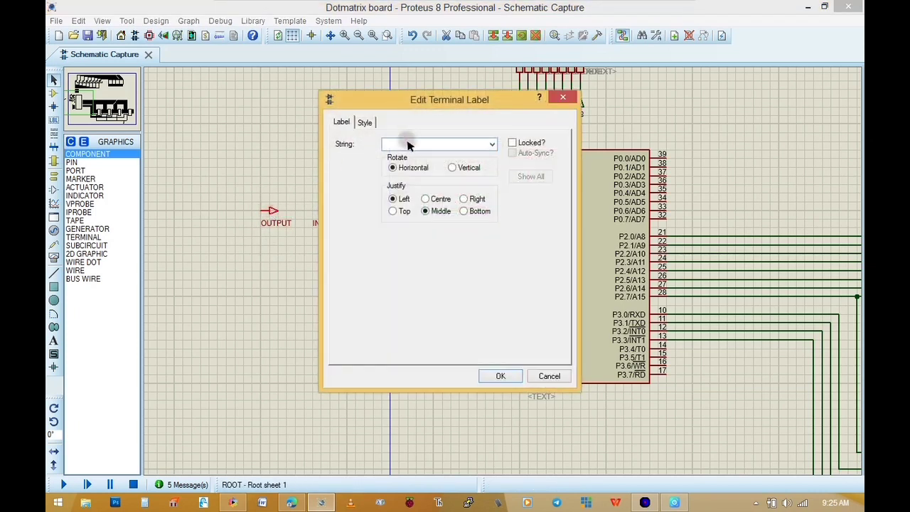
text(G)
click(501, 376)
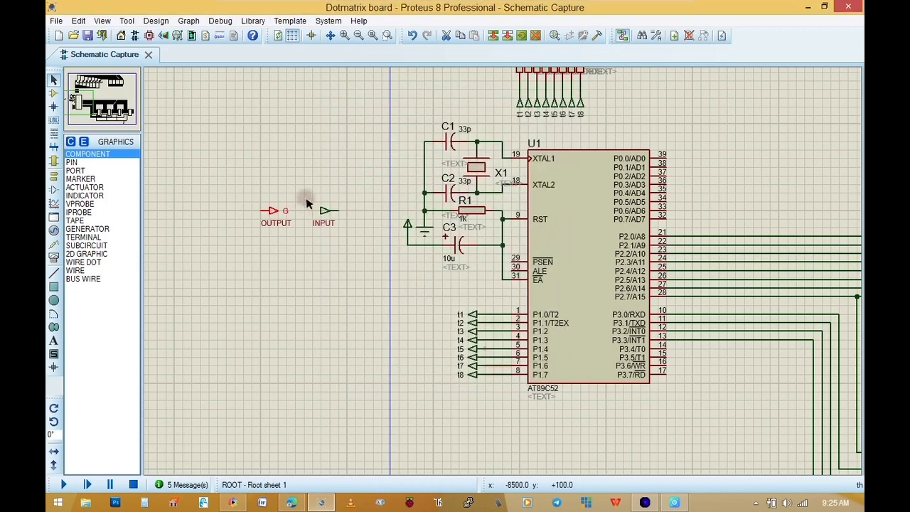
double_click(325, 210)
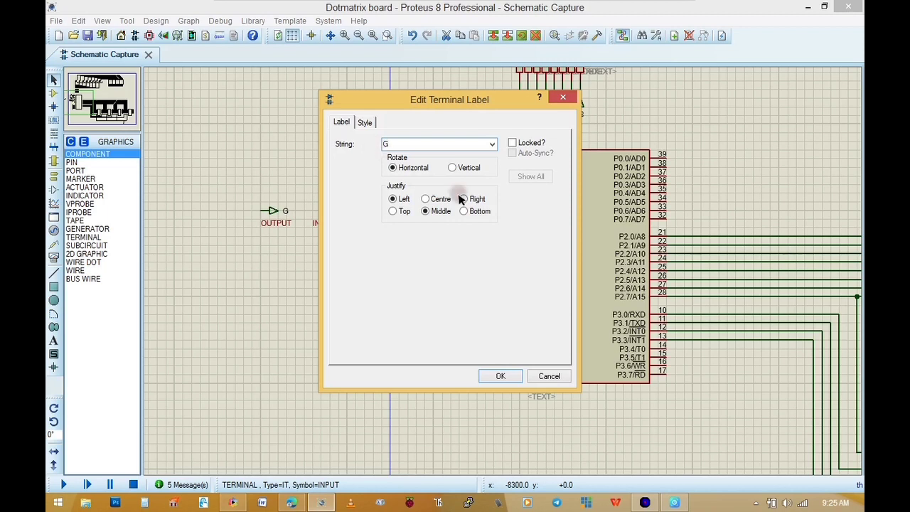
click(497, 376)
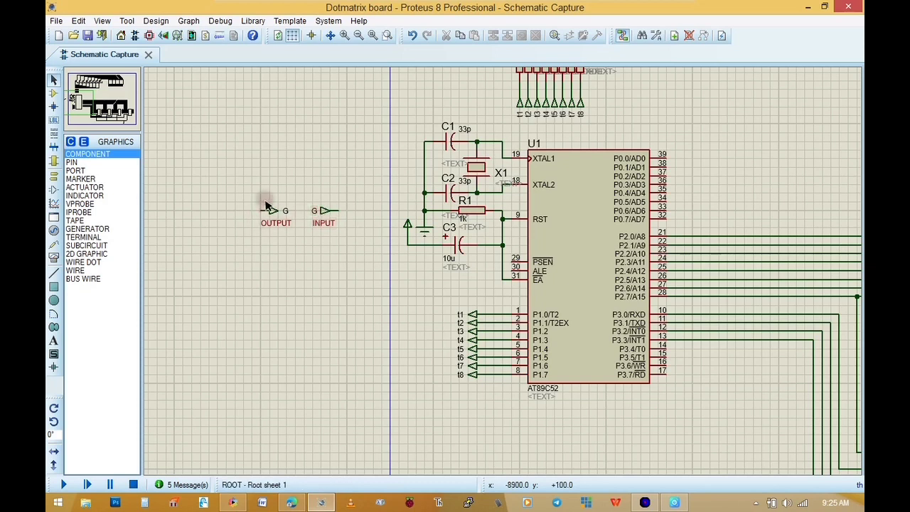
Search the device library for "LOGIC" within Debugging Tools and add LOGICTOGGLE to the project's devices.
click(53, 93)
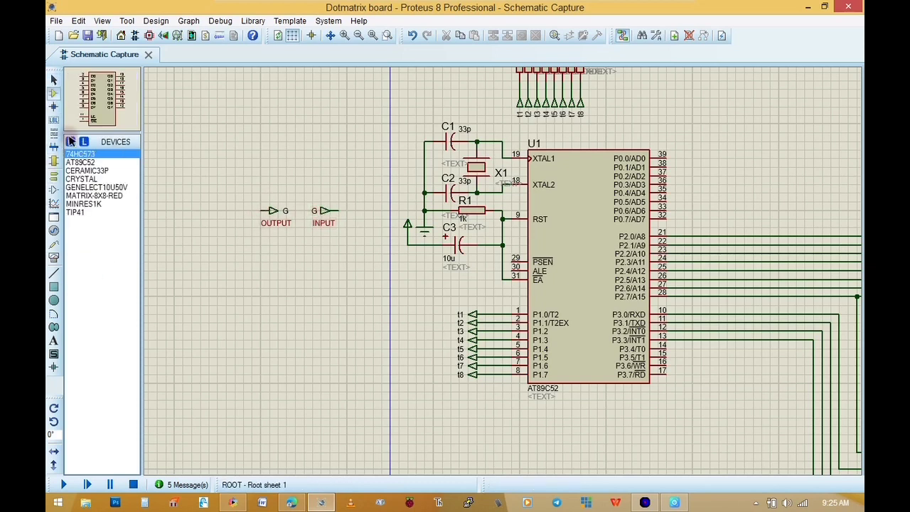
click(70, 143)
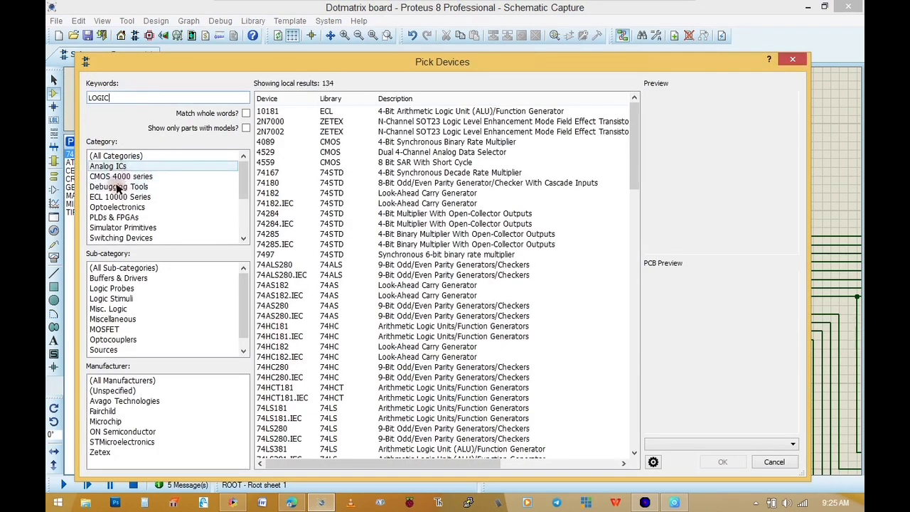
click(128, 187)
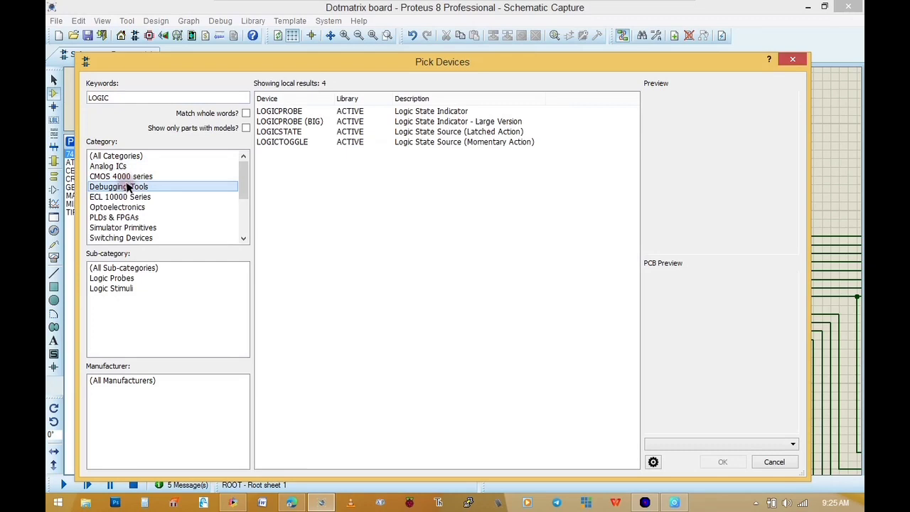
click(284, 109)
click(295, 122)
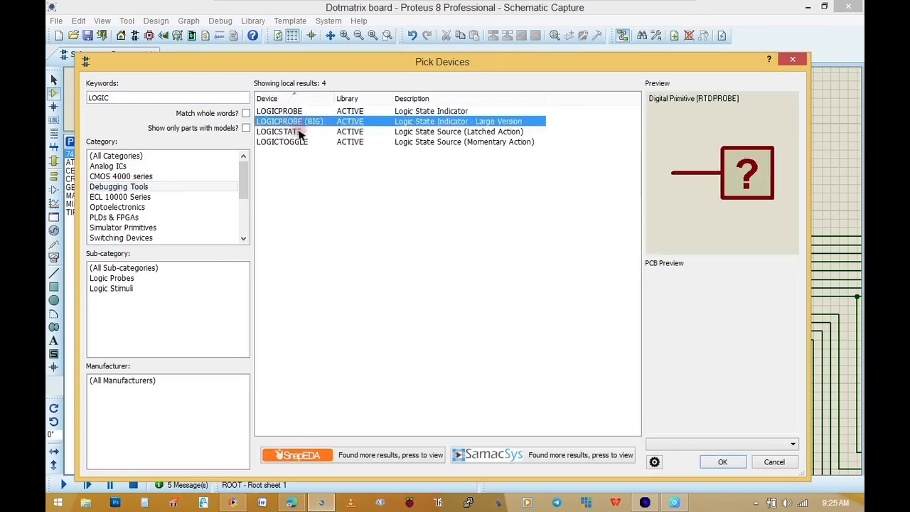
click(298, 141)
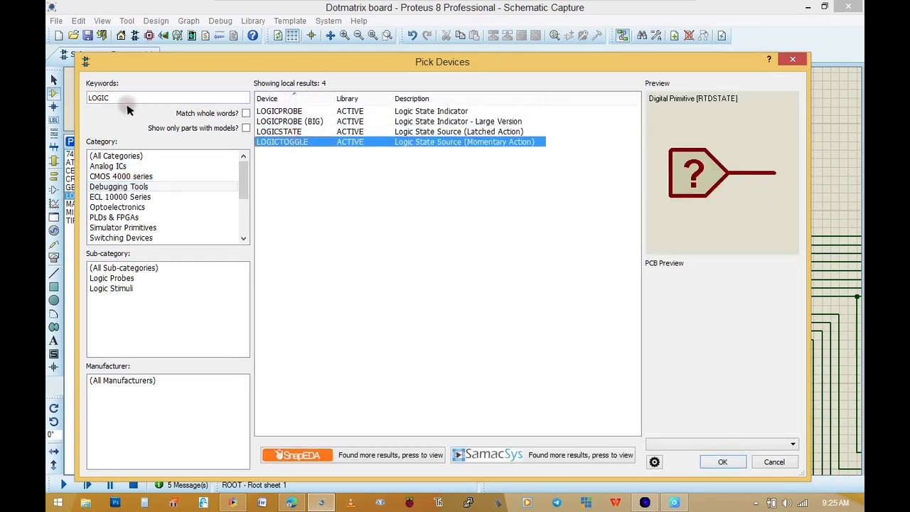
Search the library for "LED" among the Optoelectronics LEDs and add the animated LED-BLUE and LED-GREEN (74ALS) to the project's devices.
drag(114, 98, 47, 98)
text(LED)
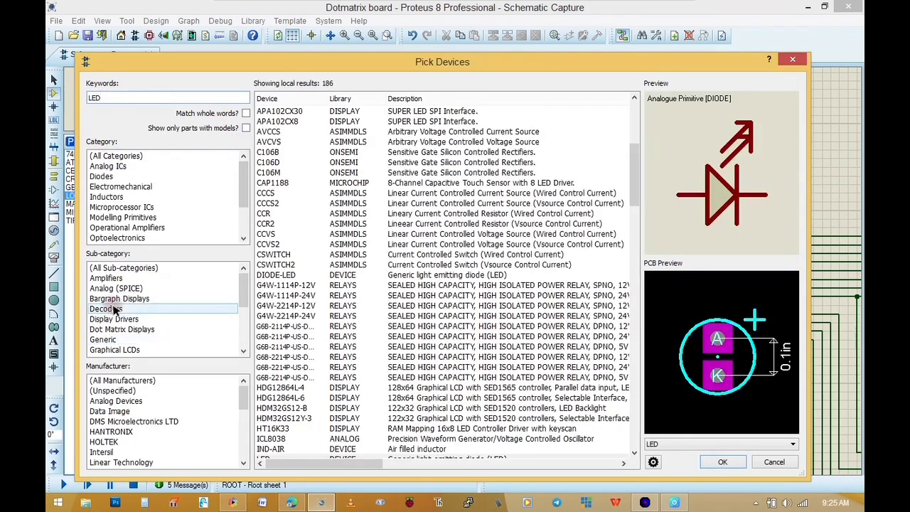
click(118, 239)
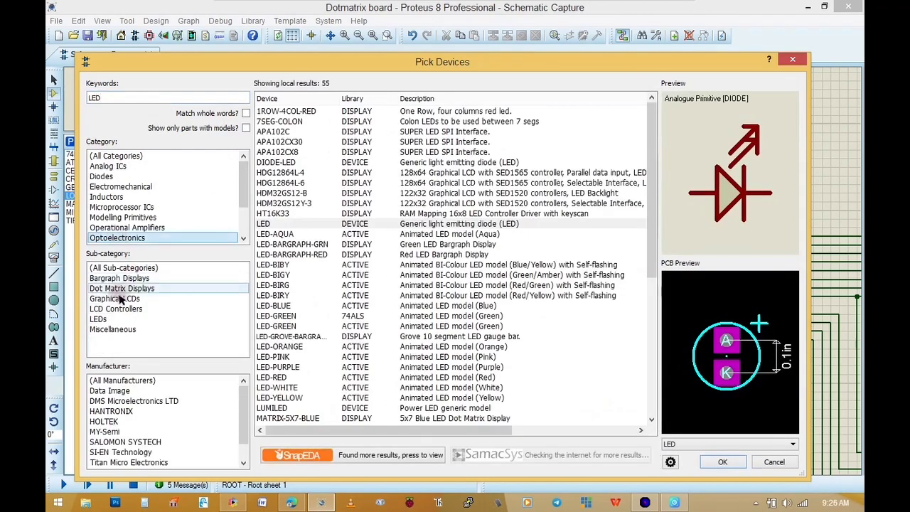
click(110, 330)
click(416, 143)
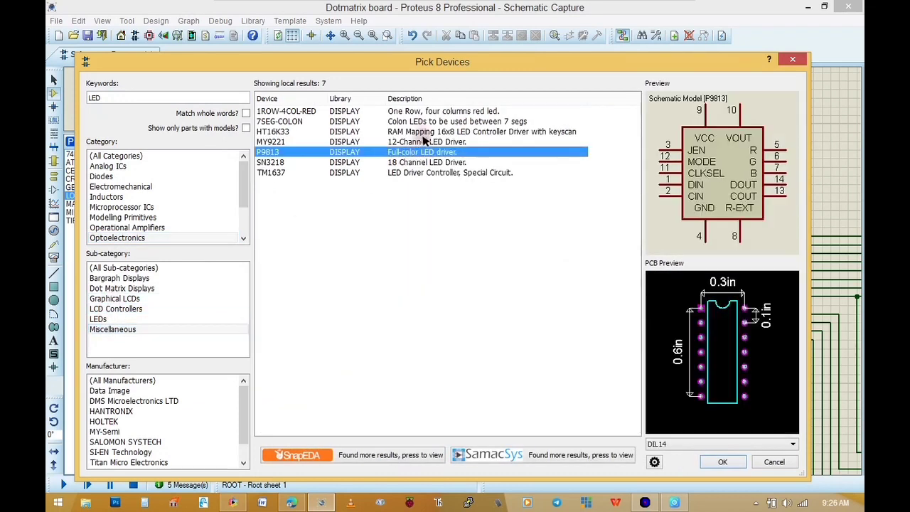
click(420, 122)
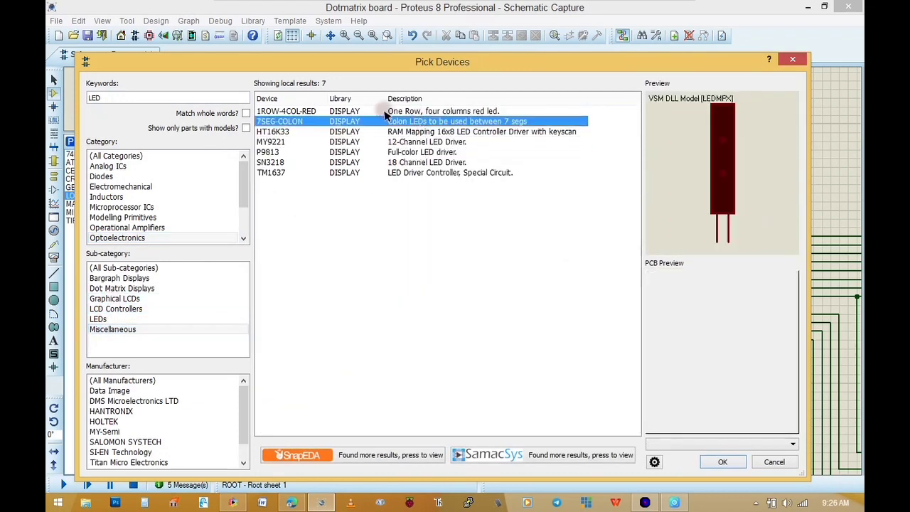
click(108, 320)
click(452, 174)
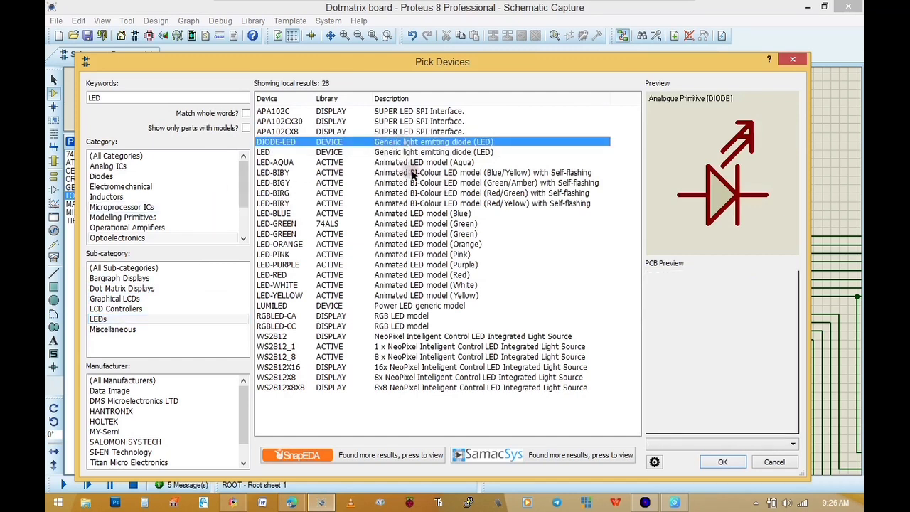
click(418, 224)
click(422, 215)
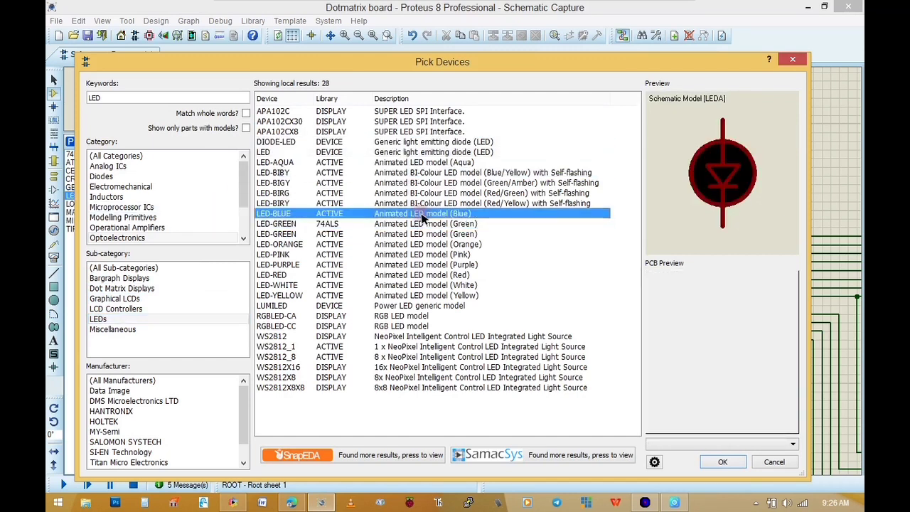
click(457, 225)
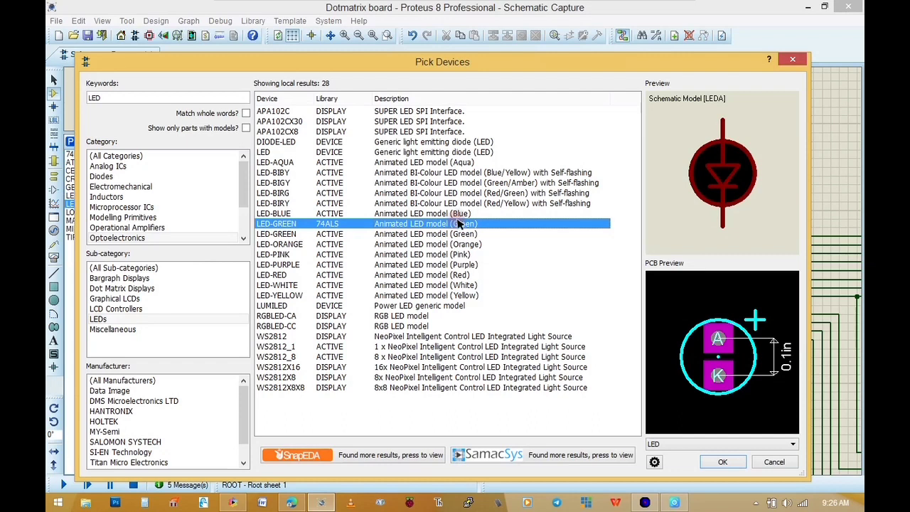
click(794, 60)
Place LED-GREEN below and to the right of the loose input terminal G and wire its anode to that terminal.
click(360, 246)
click(355, 267)
click(355, 244)
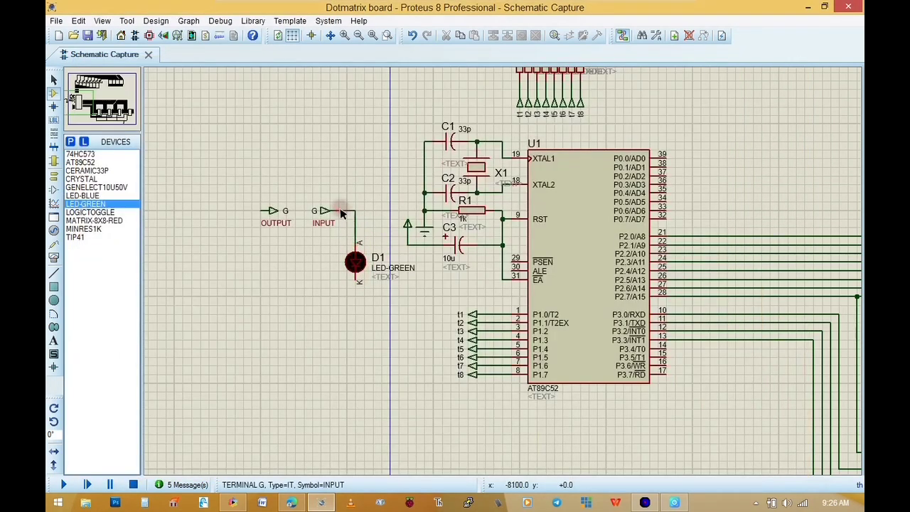
click(341, 211)
Attach a ground terminal to the cathode of the green LED.
click(54, 176)
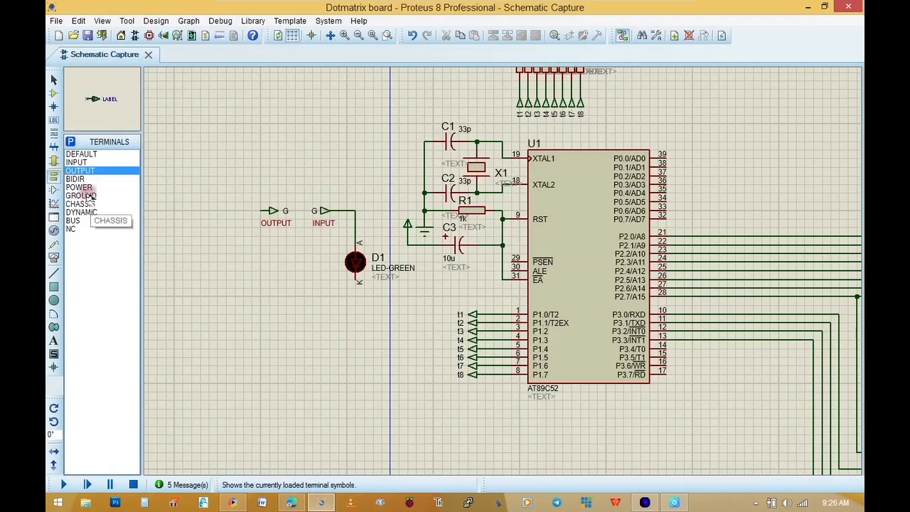
click(85, 196)
click(355, 301)
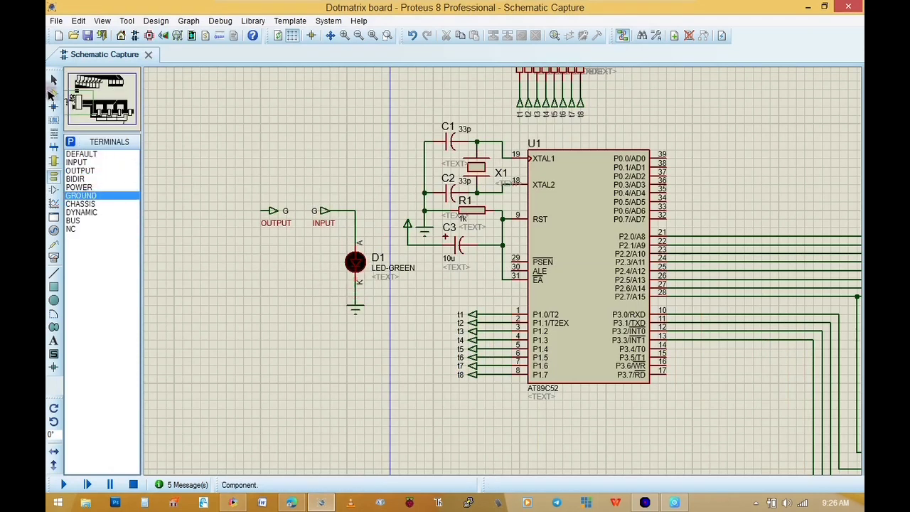
Place a LOGICTOGGLE to the left of the loose output terminal G and connect it to that terminal.
click(54, 93)
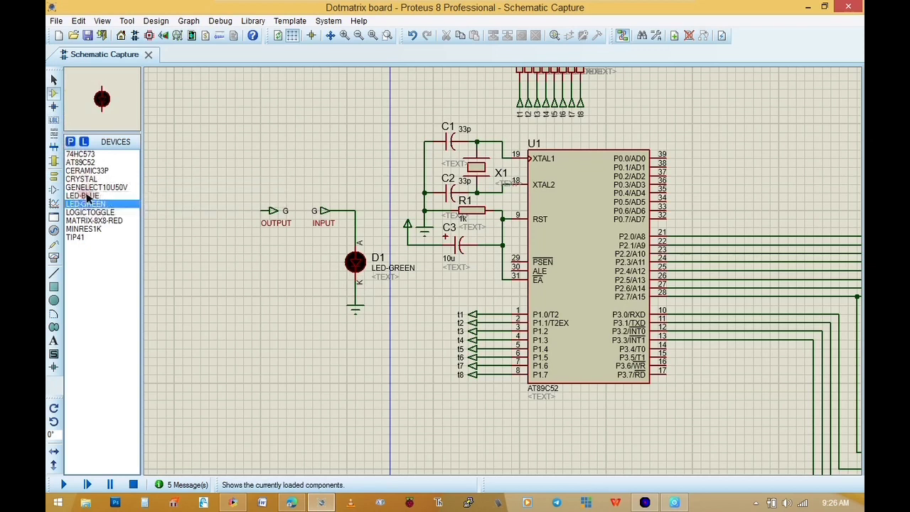
click(98, 211)
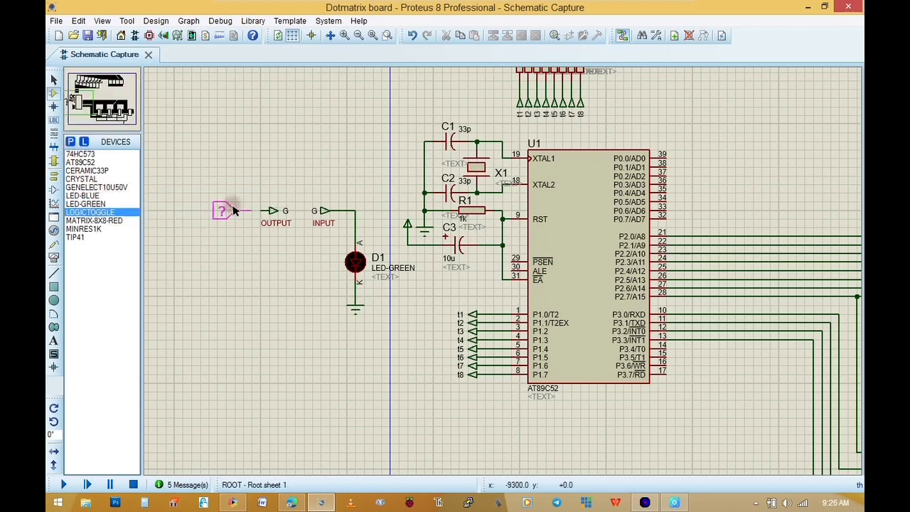
click(223, 211)
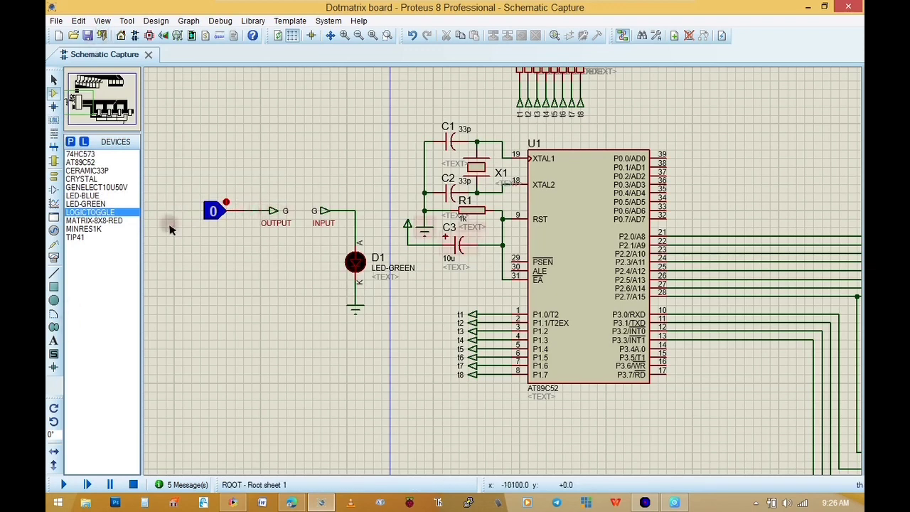
Run the simulation, switch the logic toggle between 0 and 1 several times to test the LED, and stop the simulation.
click(62, 484)
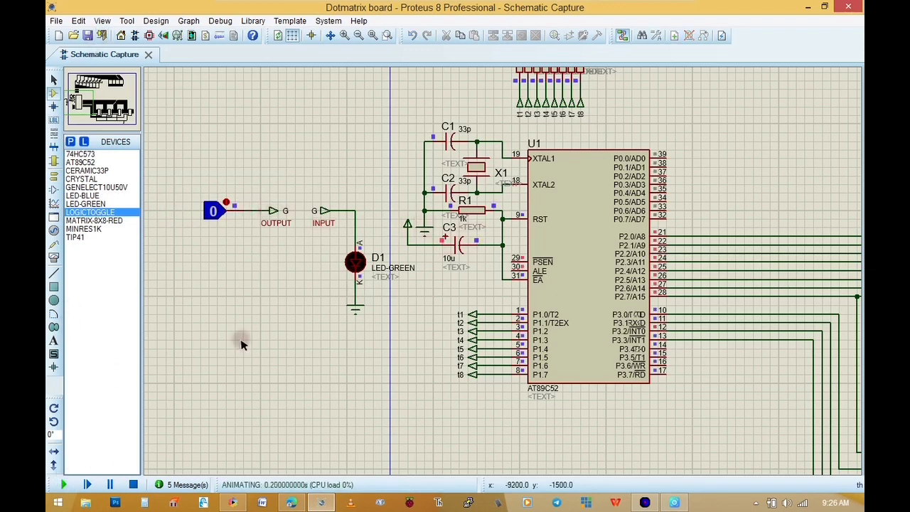
click(213, 212)
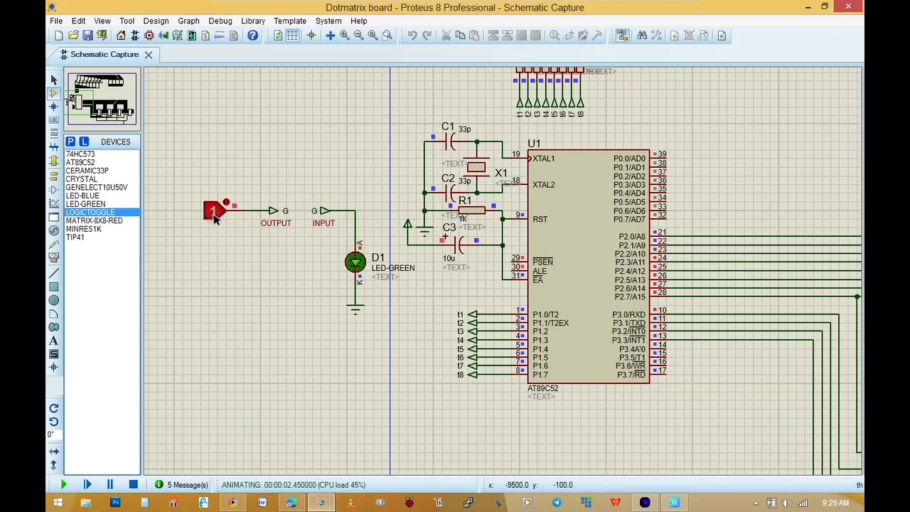
click(214, 216)
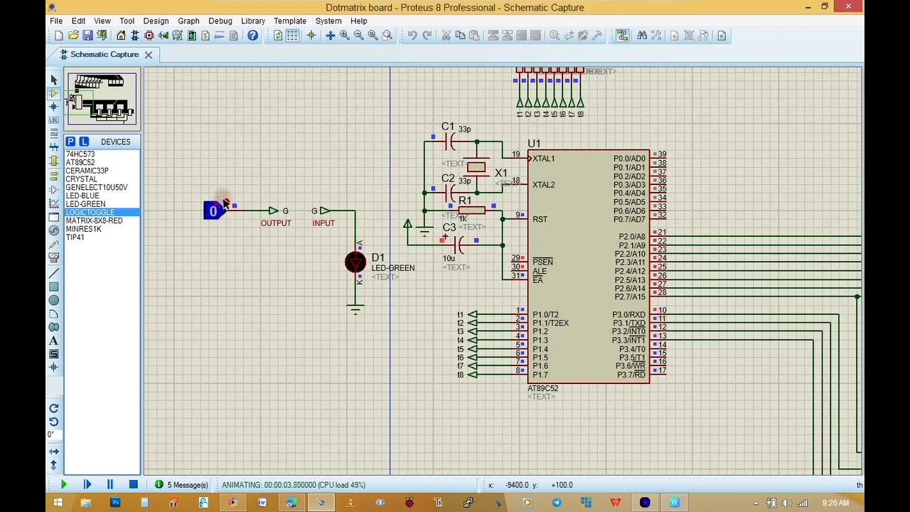
click(227, 206)
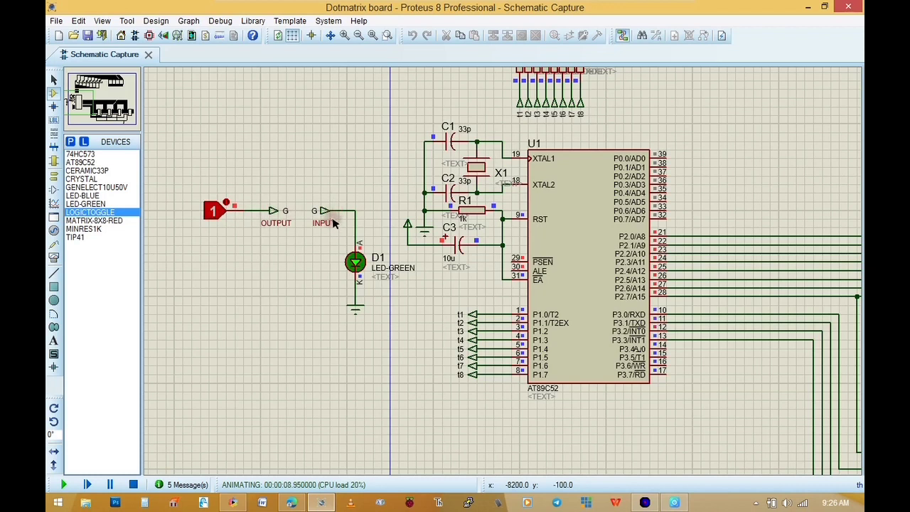
click(225, 204)
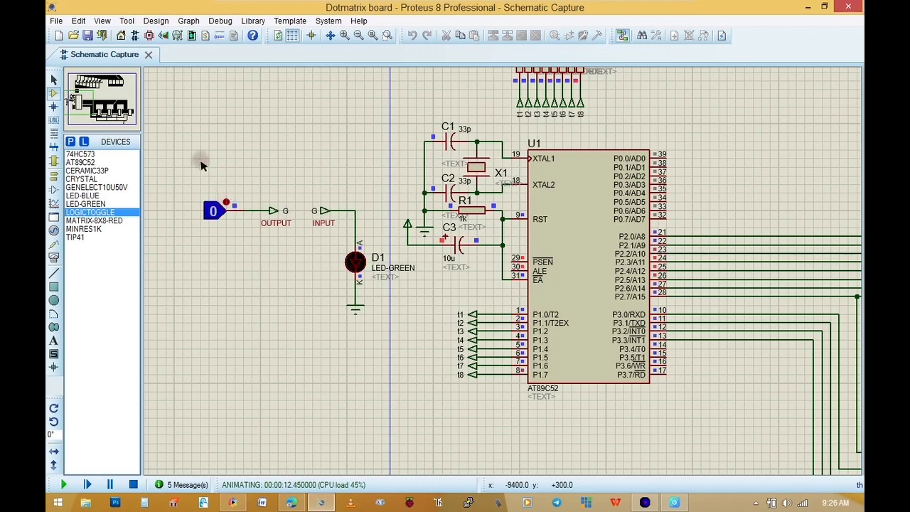
click(135, 482)
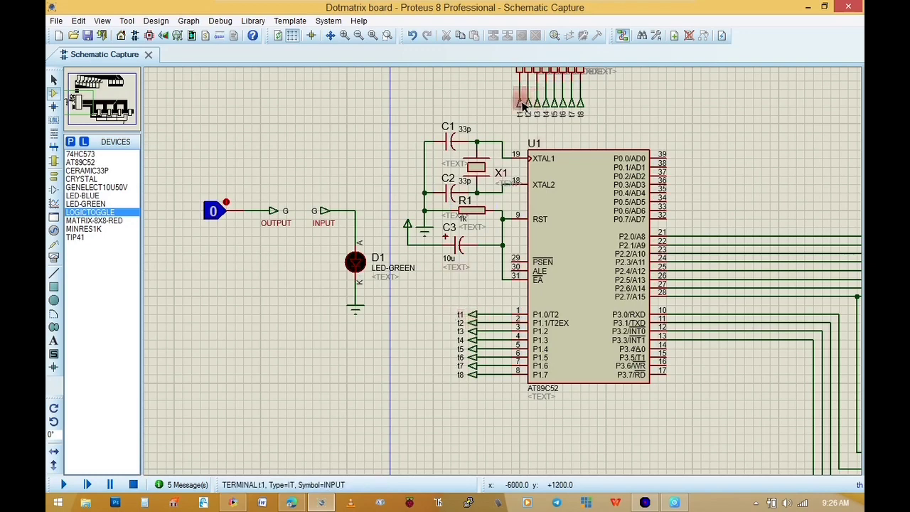
Compare the output terminal labels on the 74HC573 latches with the input terminal labels under the LED matrix, and view the whole schematic.
drag(78, 101, 95, 110)
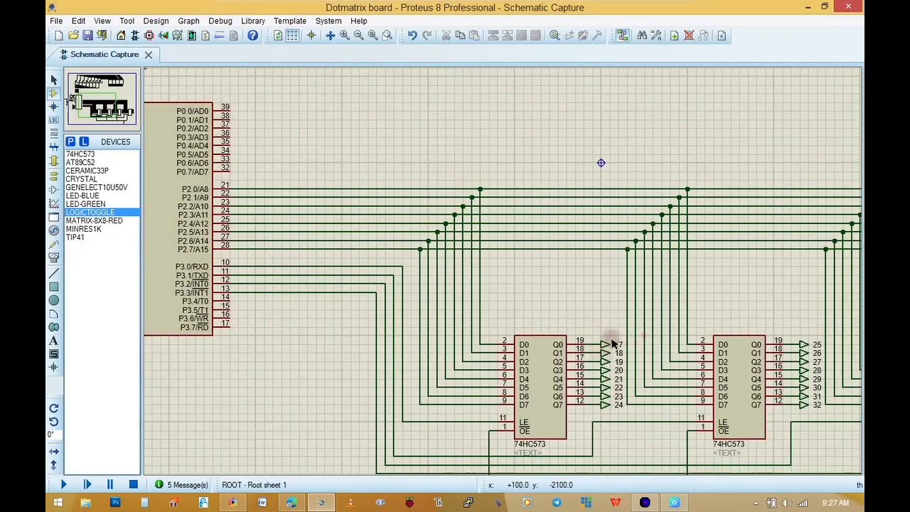
click(119, 83)
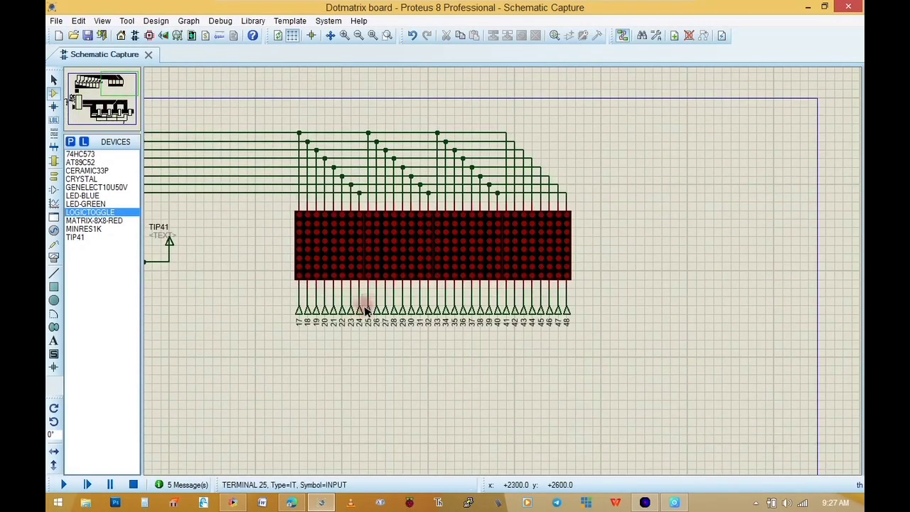
scroll(463, 285, down, 2)
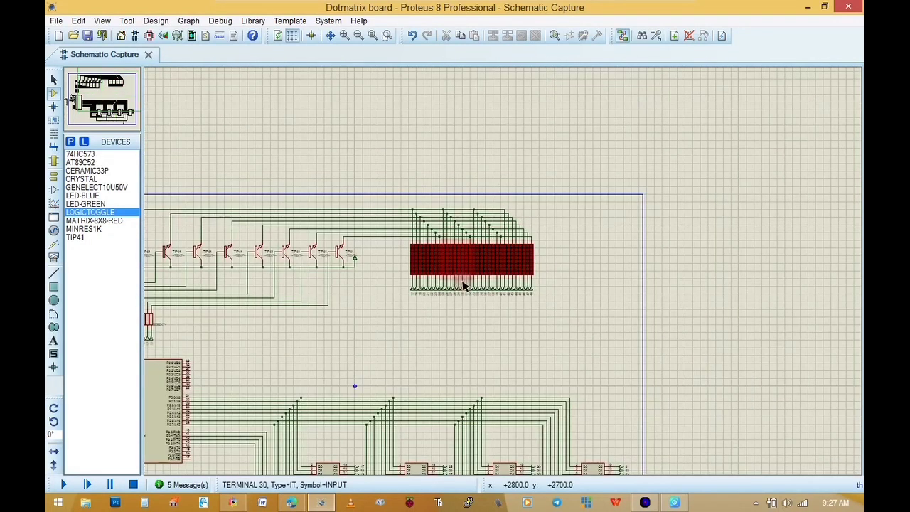
scroll(463, 286, down, 1)
scroll(355, 391, up, 1)
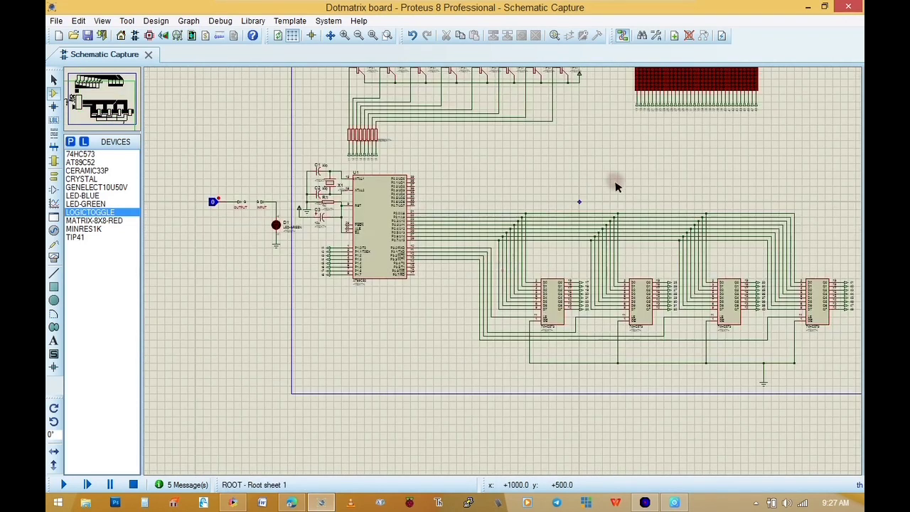
scroll(554, 238, down, 1)
scroll(502, 270, up, 1)
scroll(503, 274, up, 1)
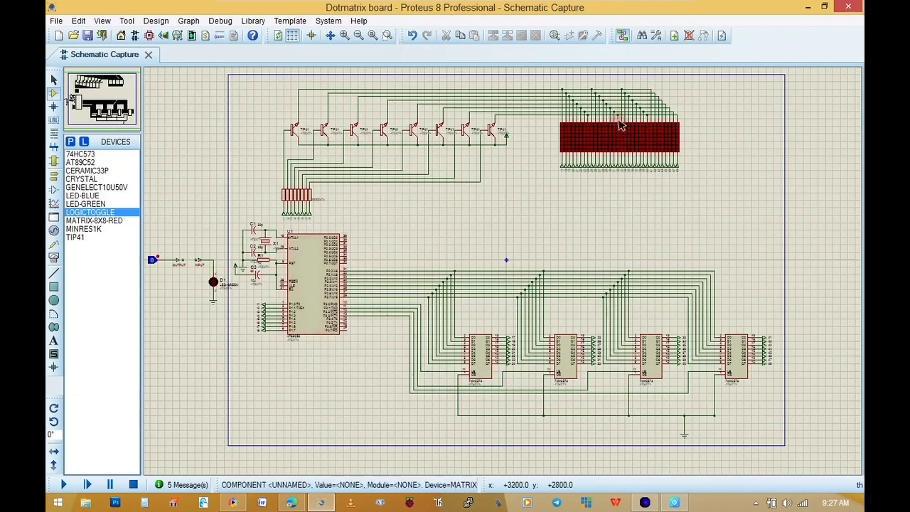
Switch to M-IDE Studio and examine Dotmatrix 4 pg.asm, from the main call sequence through the fast, fastmove and effect1 routines to update and shift.
click(645, 505)
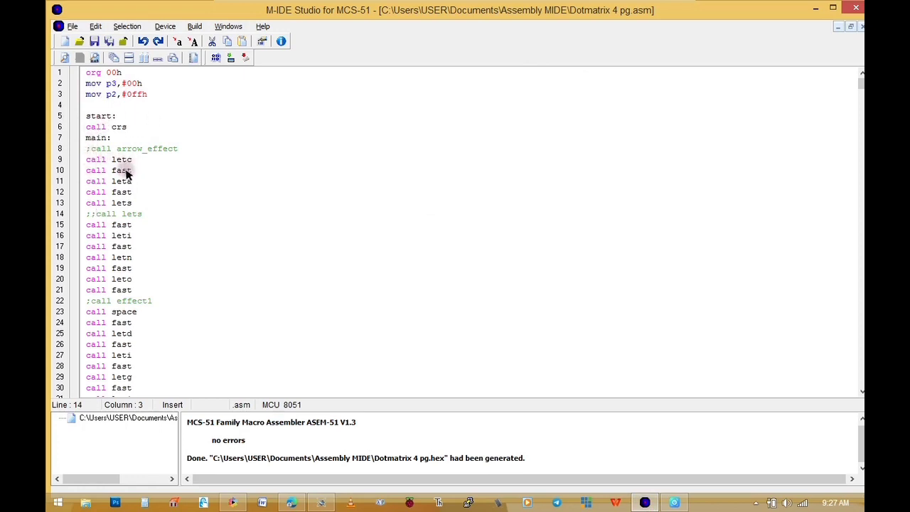
drag(133, 172, 100, 172)
scroll(96, 182, down, 7)
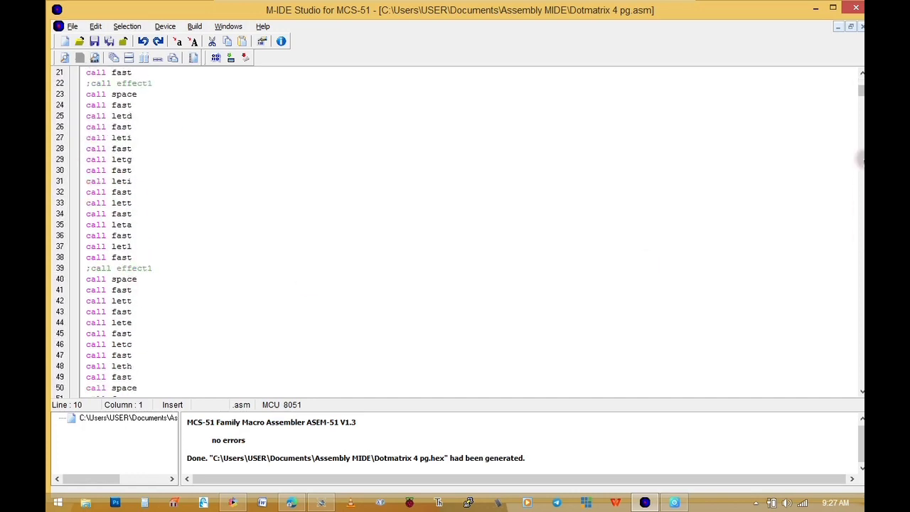
scroll(455, 231, down, 13)
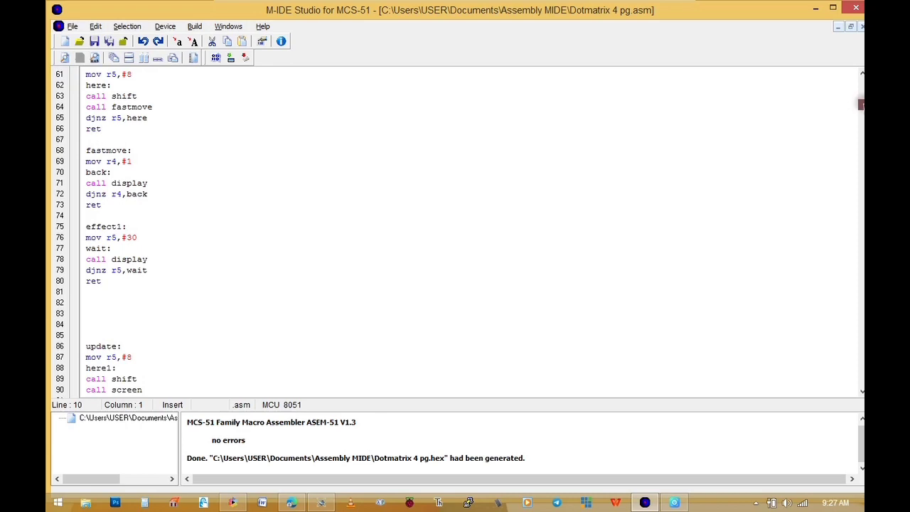
scroll(455, 231, up, 2)
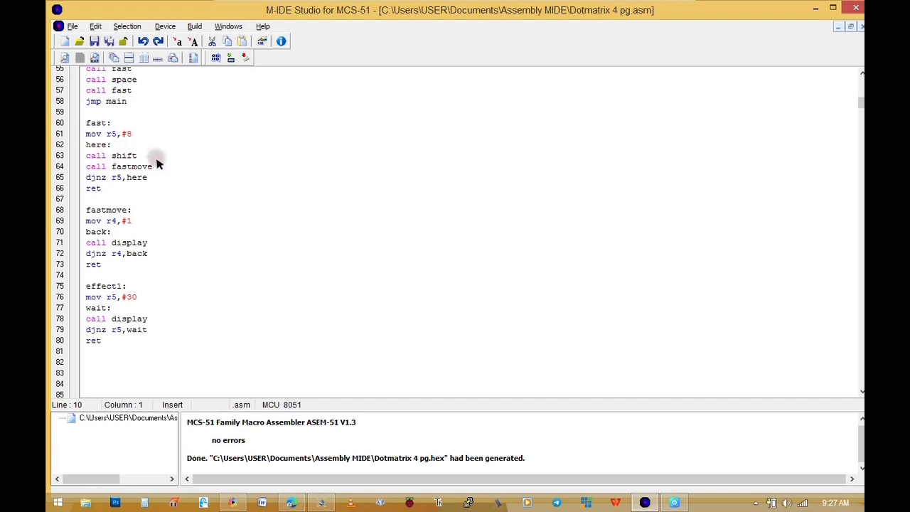
scroll(107, 178, down, 2)
scroll(121, 185, up, 2)
scroll(99, 114, up, 1)
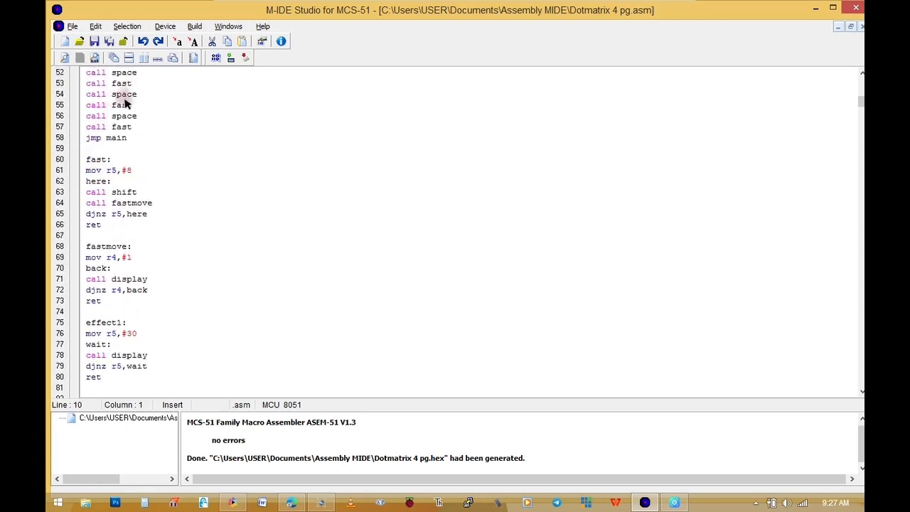
drag(861, 102, 862, 113)
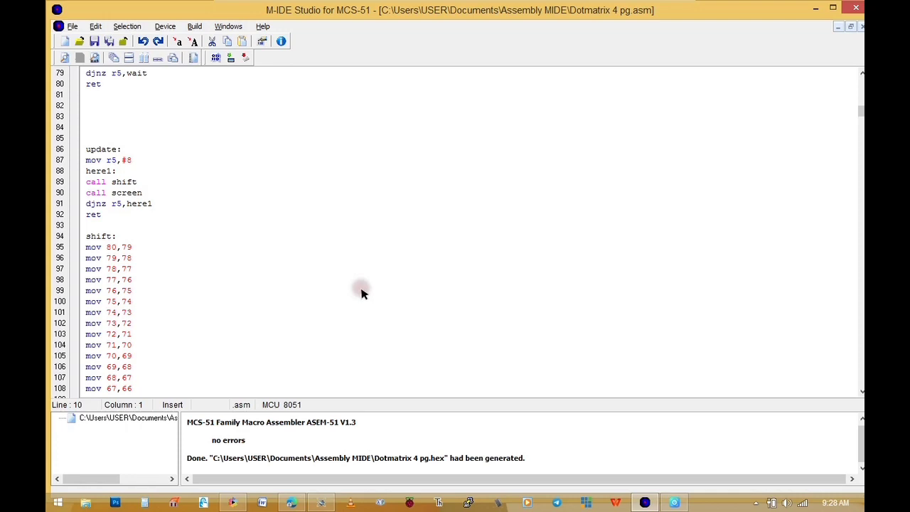
Review the load and letter definition routines in Dotmatrix 4 pg.asm, and assemble the file to generate its hex file.
drag(860, 110, 860, 210)
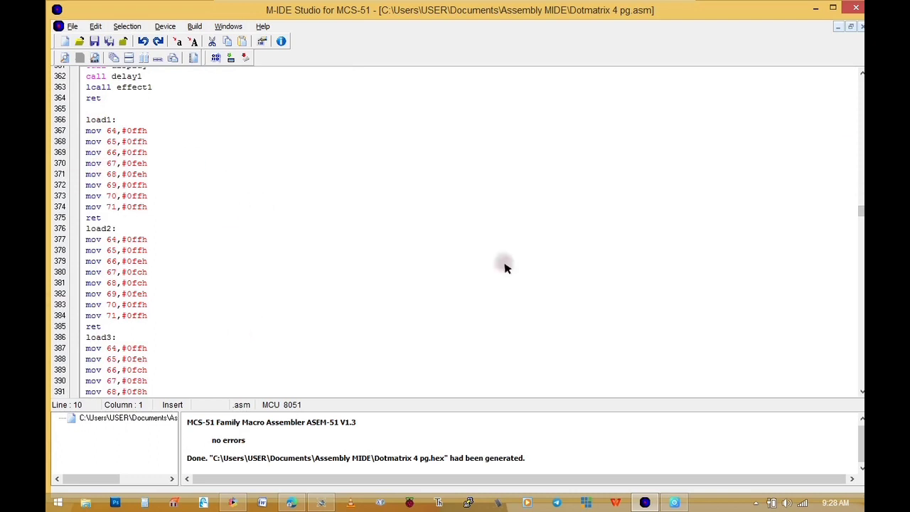
drag(860, 211, 859, 266)
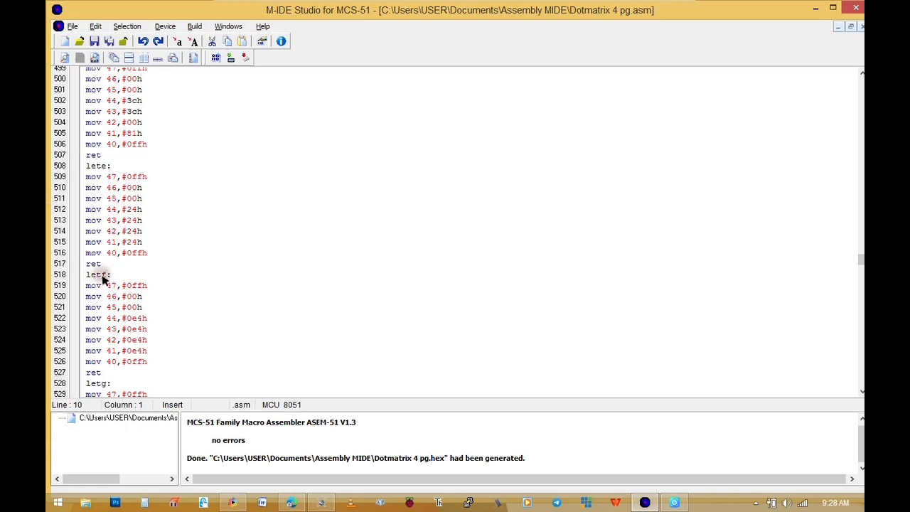
drag(859, 247, 837, 88)
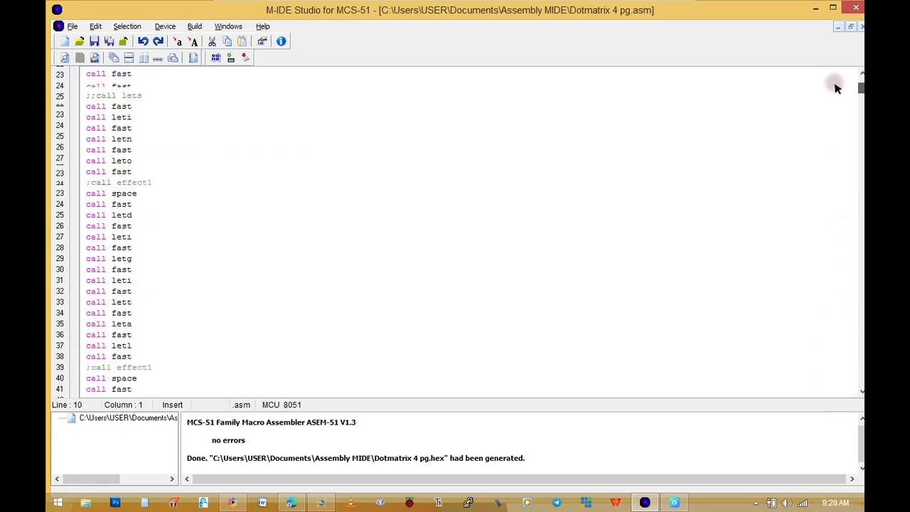
click(175, 160)
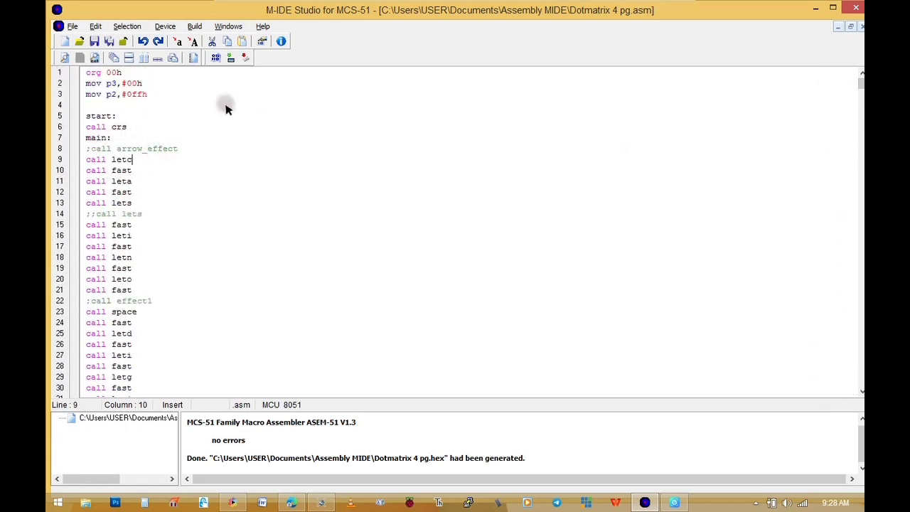
click(215, 59)
Switch to Proteus and set Dotmatrix 4 pg.hex from the Assembly MIDE folder as the AT89C52 microcontroller's program file.
mouse_move(320, 503)
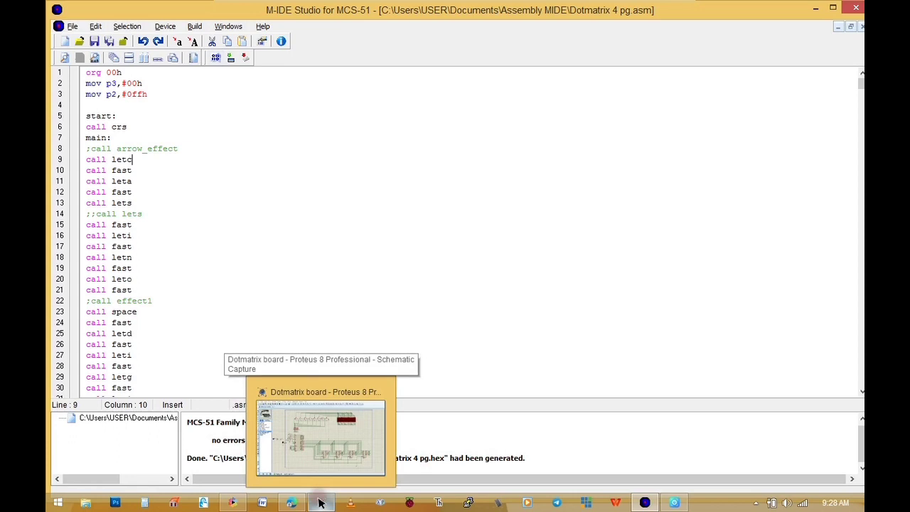
click(316, 469)
double_click(313, 288)
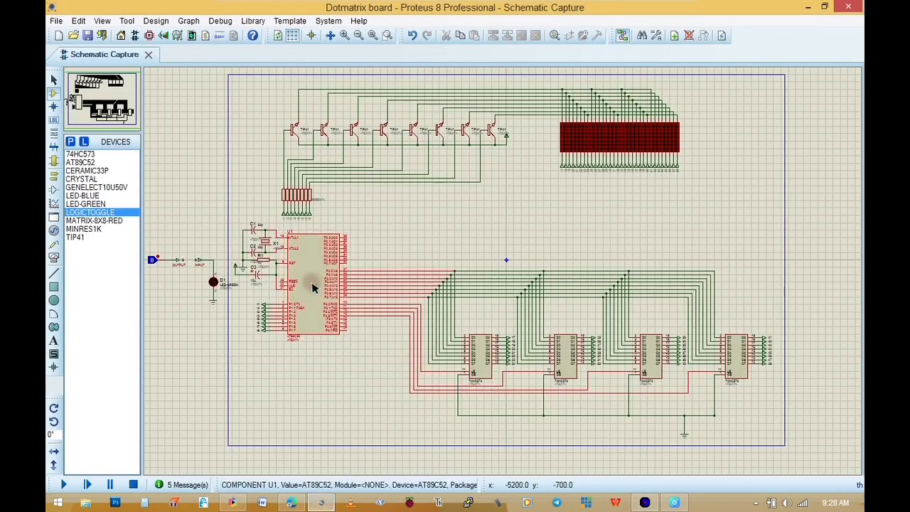
click(490, 208)
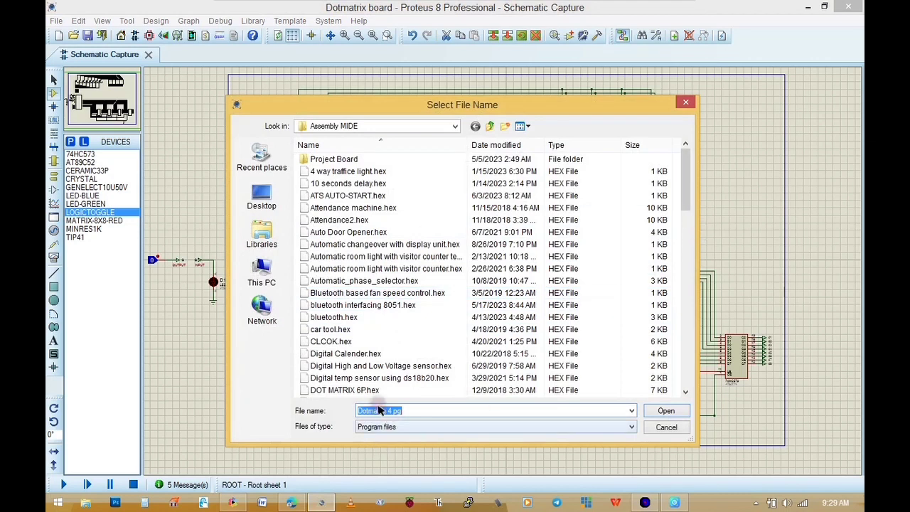
drag(684, 185, 684, 217)
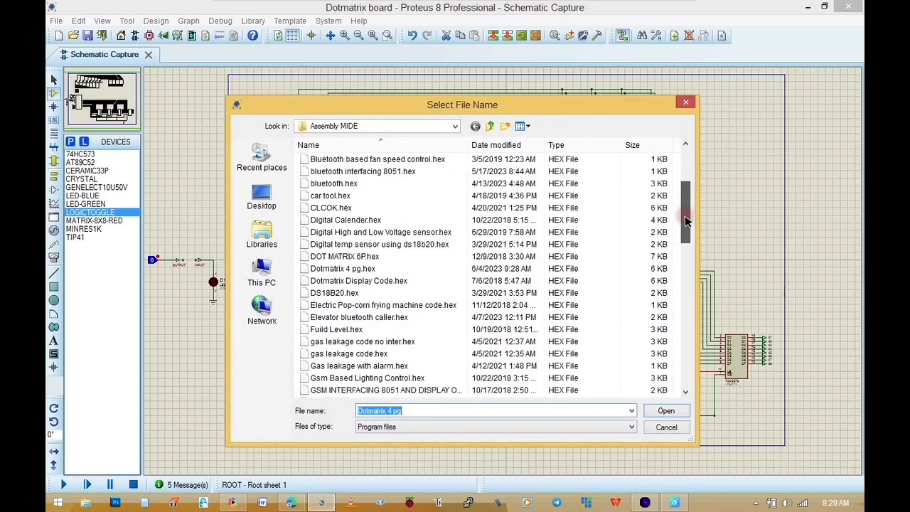
click(344, 269)
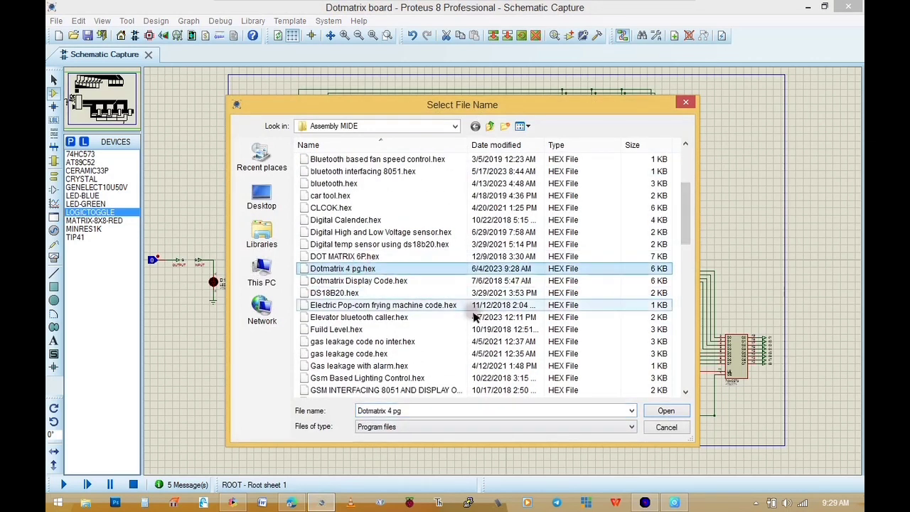
click(666, 410)
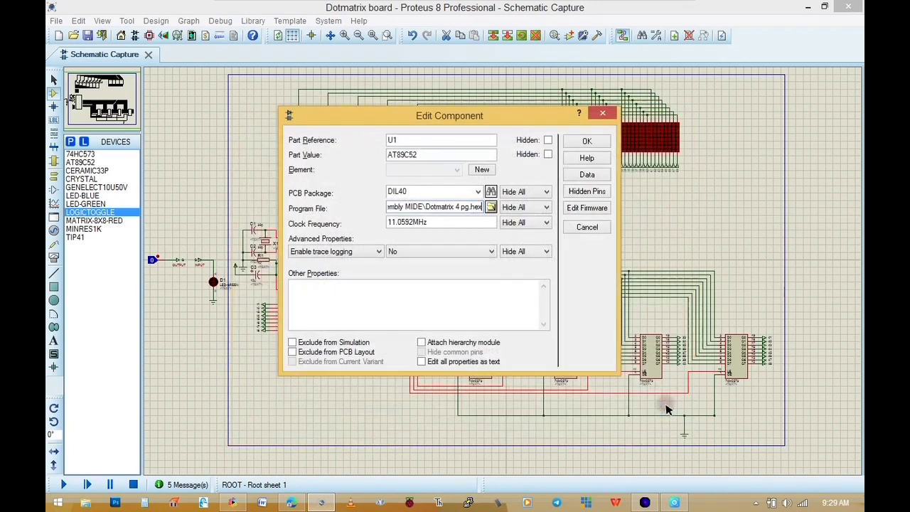
click(587, 141)
Run the simulation, inspect the LED matrix, the microcontroller and the 74HC573 latches while it is running, and stop it.
scroll(502, 126, up, 1)
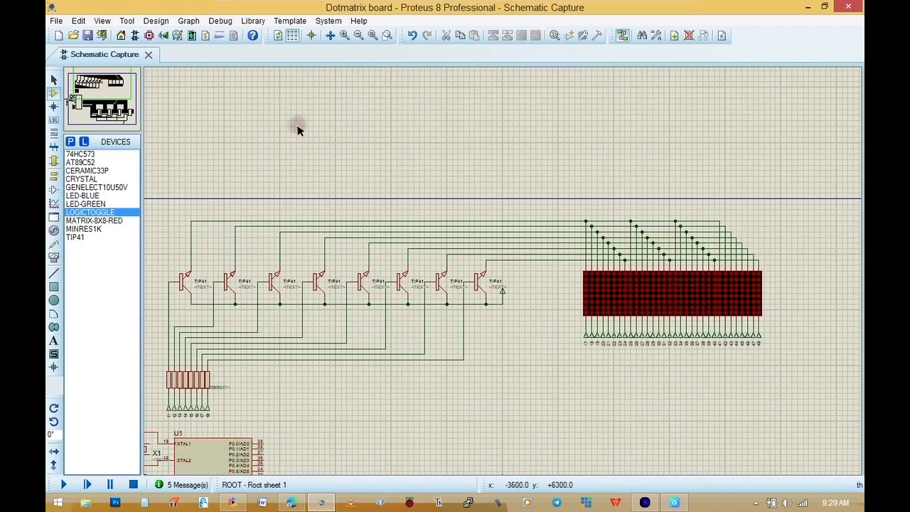
click(63, 484)
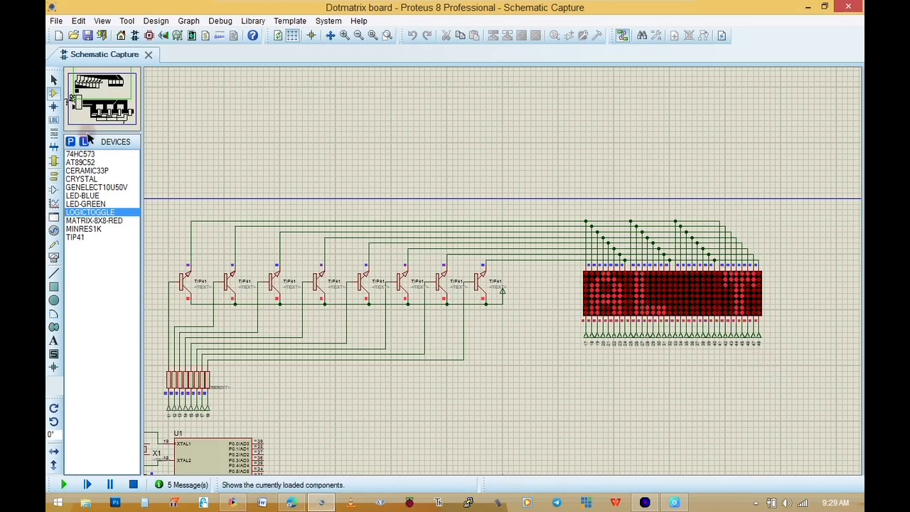
click(101, 86)
drag(98, 98, 99, 105)
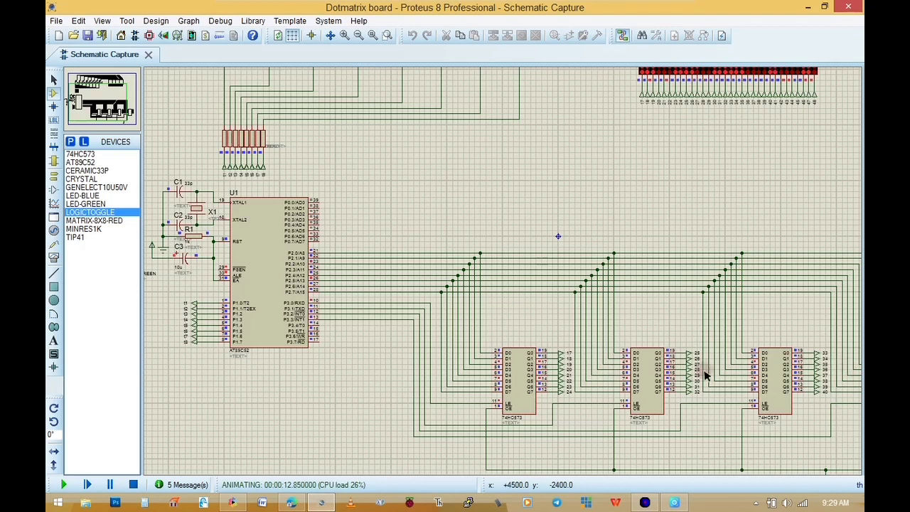
click(127, 111)
click(121, 109)
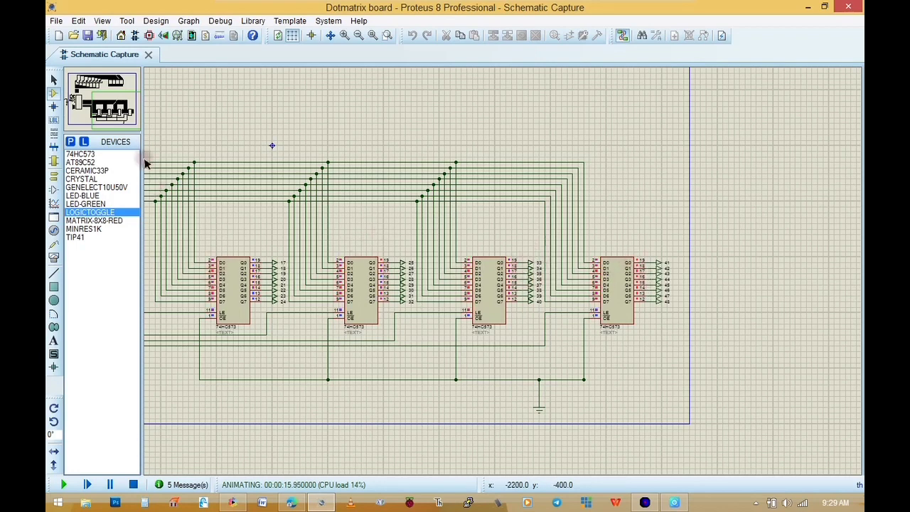
drag(108, 107, 102, 91)
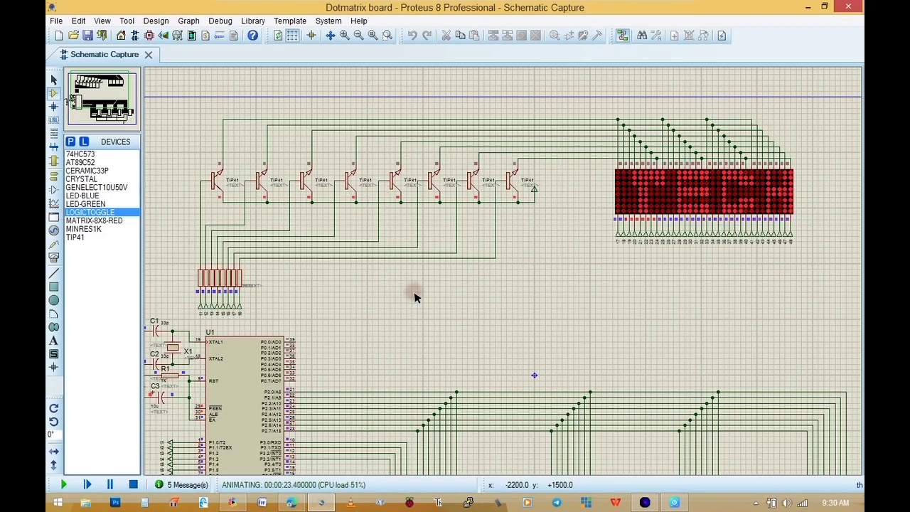
scroll(493, 298, down, 1)
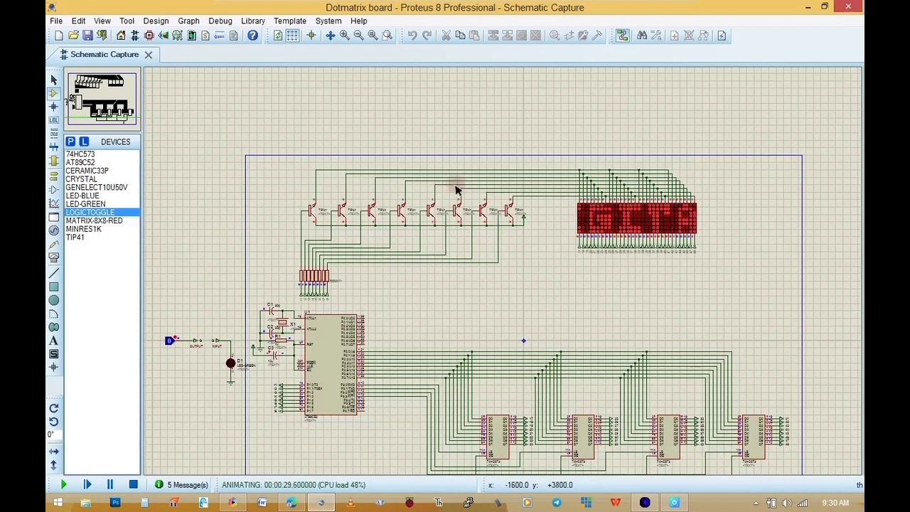
drag(105, 87, 132, 116)
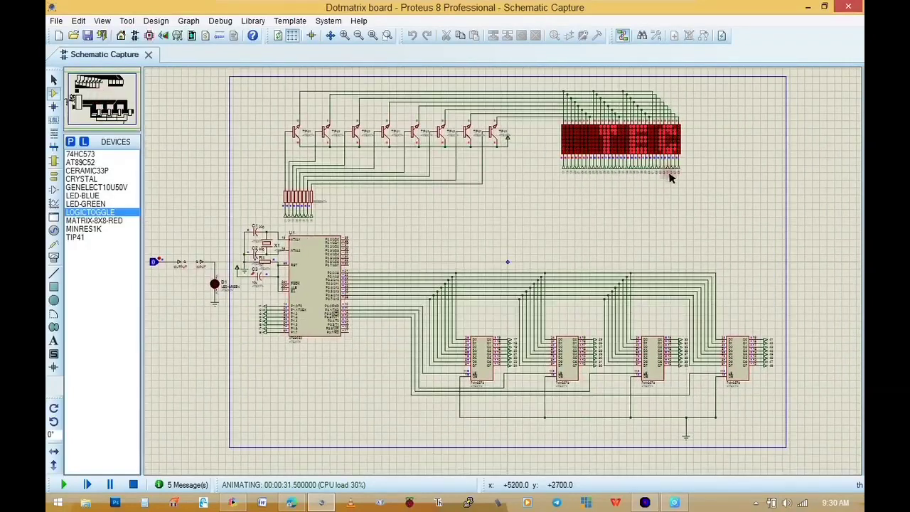
click(132, 485)
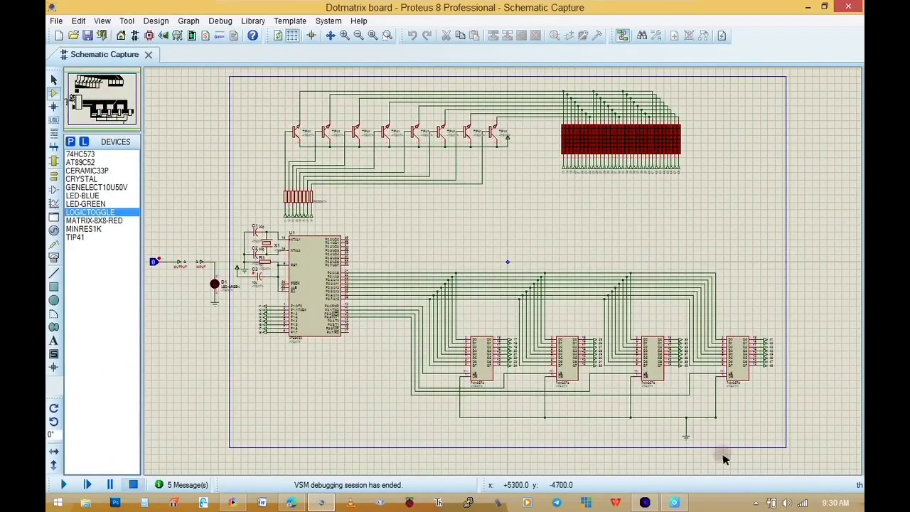
Switch to M-IDE Studio and review the letter calls in main, the column and delay1 routines, and the character definition section.
click(645, 502)
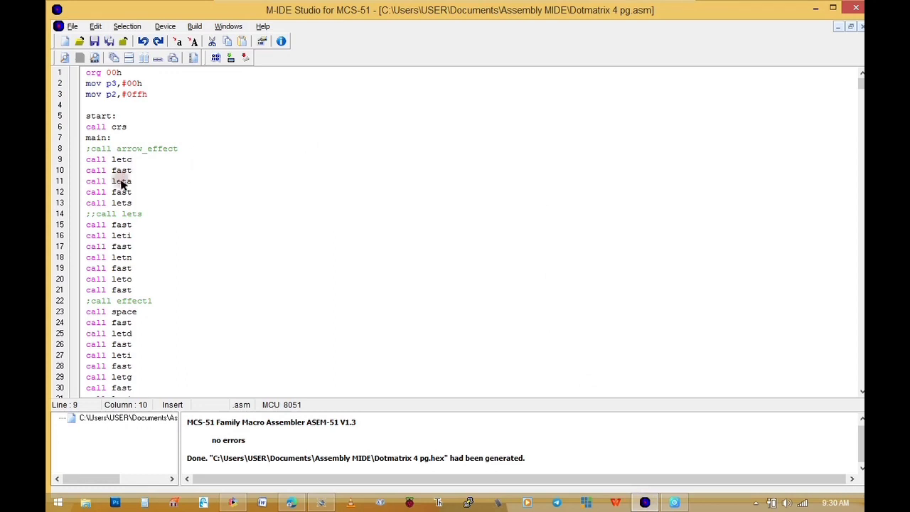
scroll(126, 213, down, 5)
scroll(148, 329, down, 2)
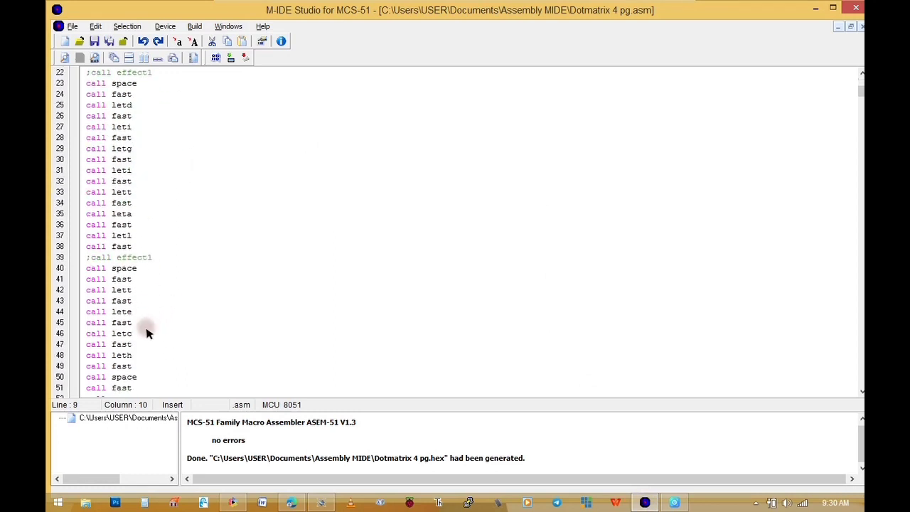
drag(860, 98, 844, 176)
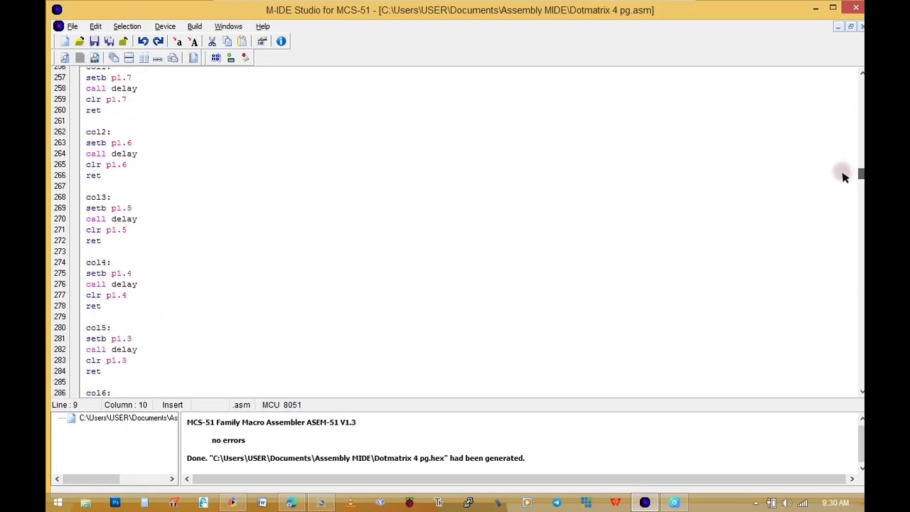
scroll(844, 177, down, 20)
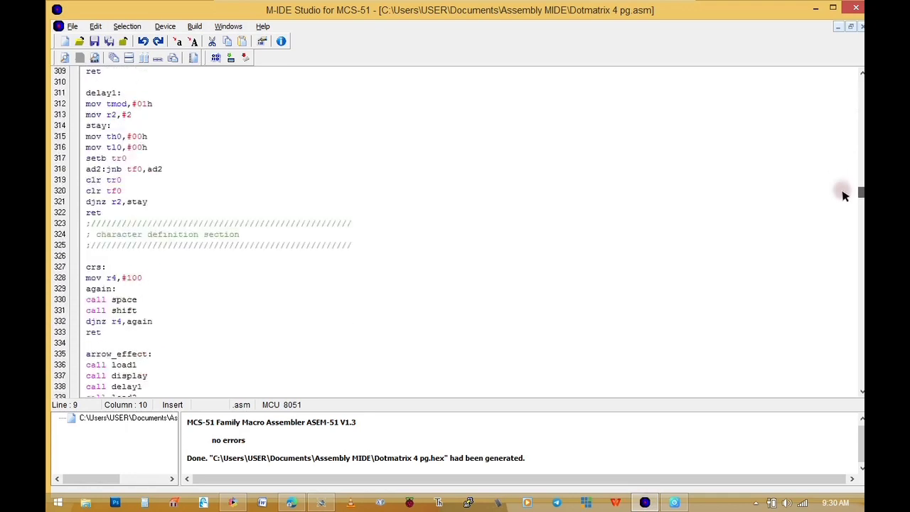
drag(846, 182, 855, 74)
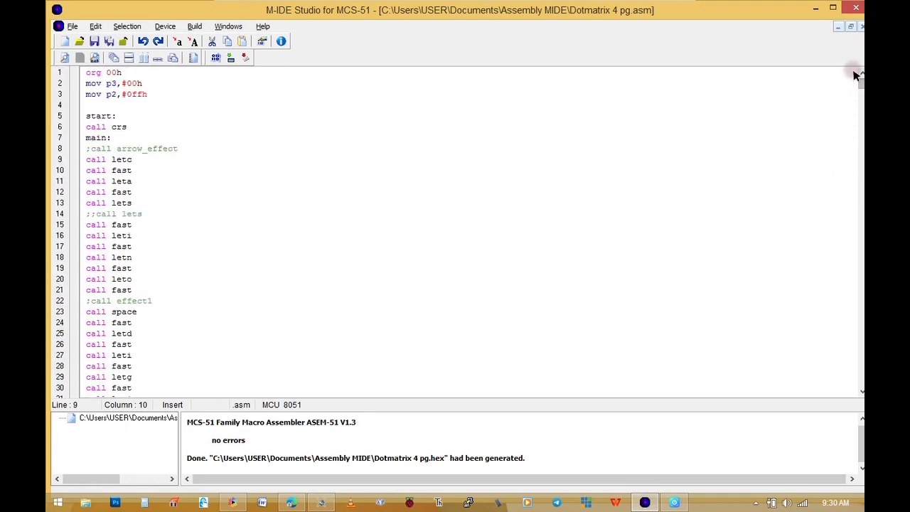
Switch back to Proteus, run the dot matrix simulation once more to watch the display, and stop it.
click(321, 501)
click(63, 484)
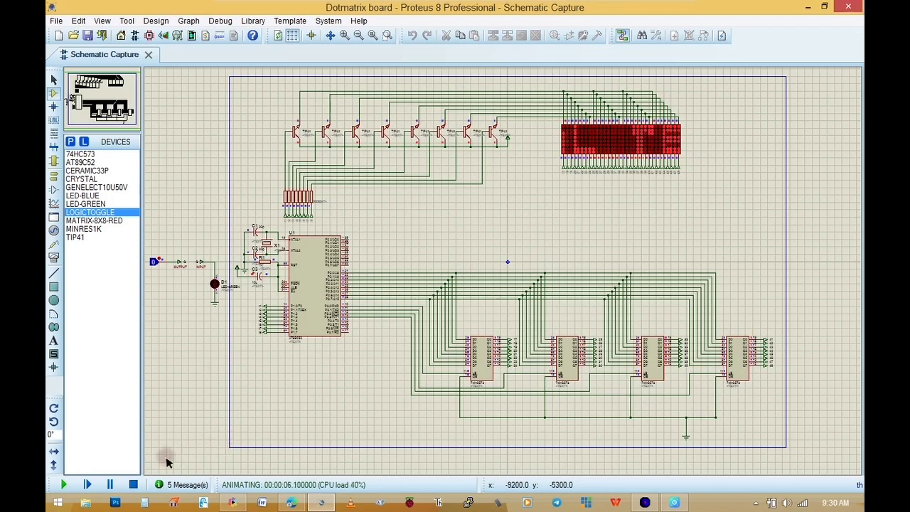
click(133, 484)
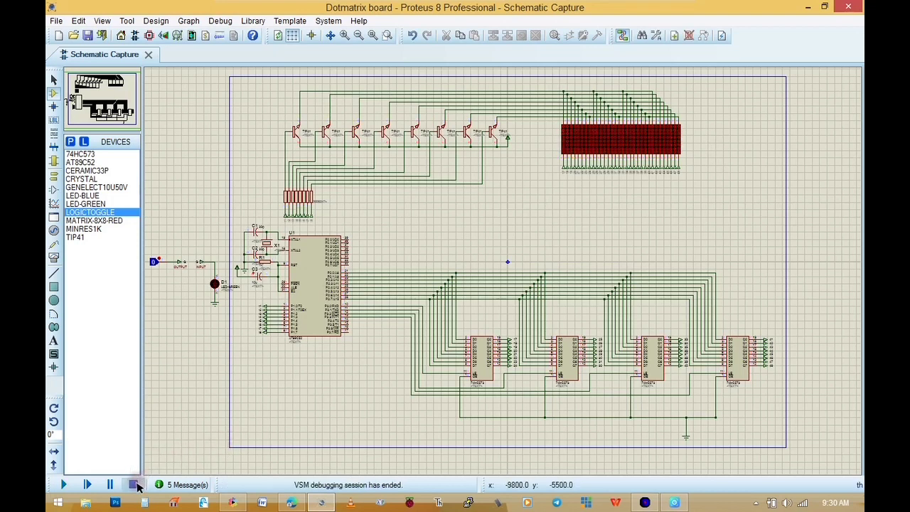